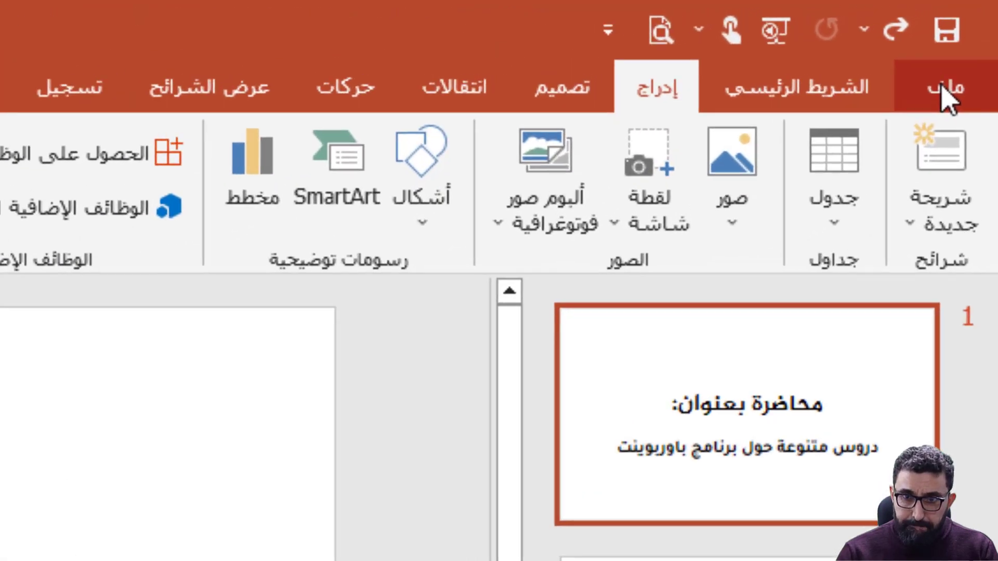
# In Options > Save, lower the AutoRecover save interval from 10 minutes to 1 minute.
pyautogui.click(942, 87)
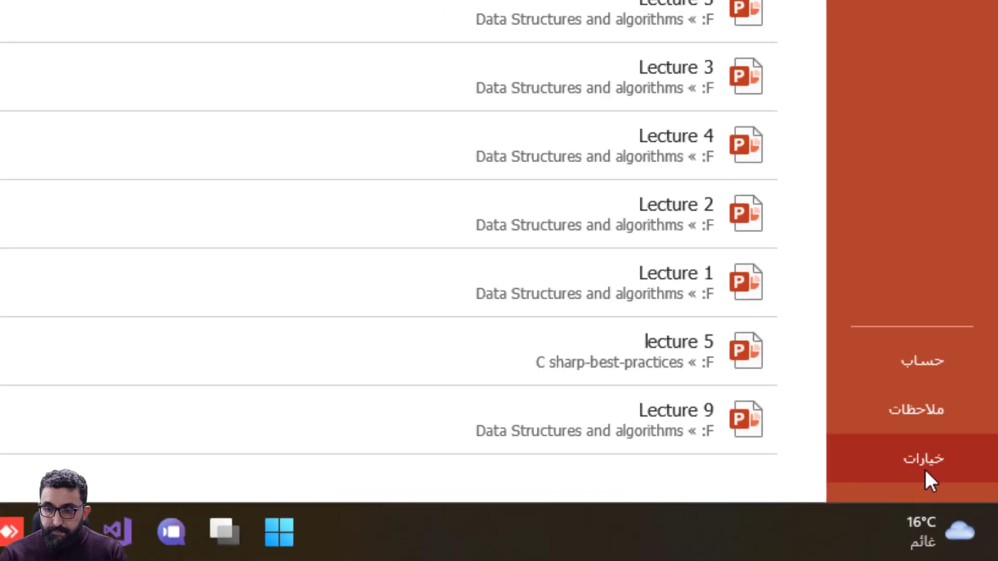
pyautogui.click(868, 383)
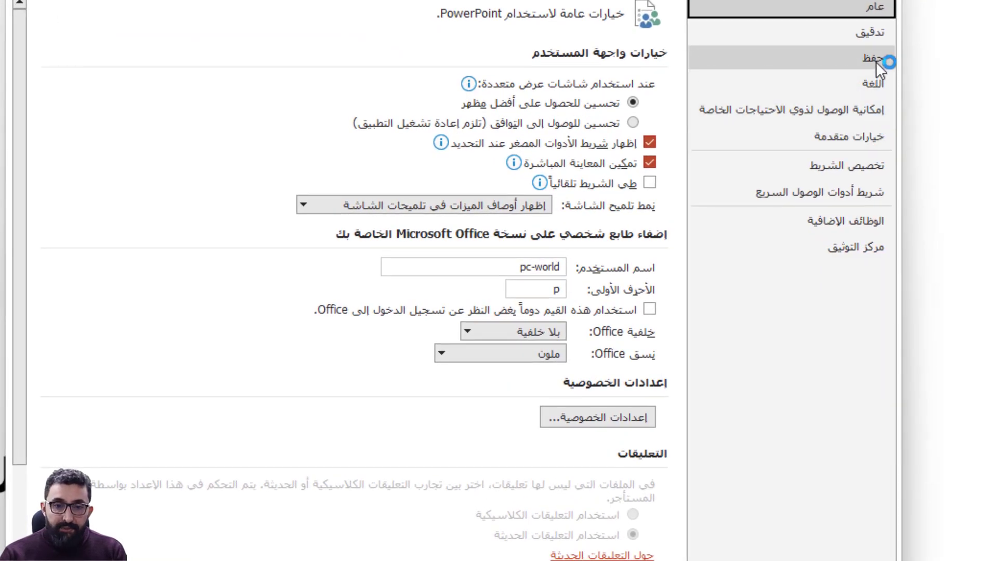
pyautogui.click(875, 60)
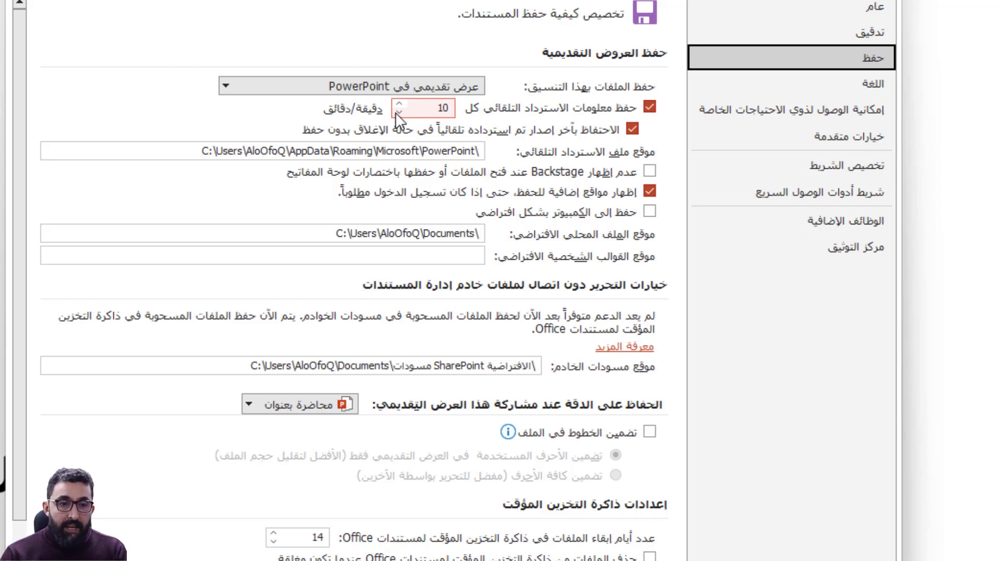
pyautogui.click(399, 112)
pyautogui.click(395, 113)
pyautogui.click(395, 113)
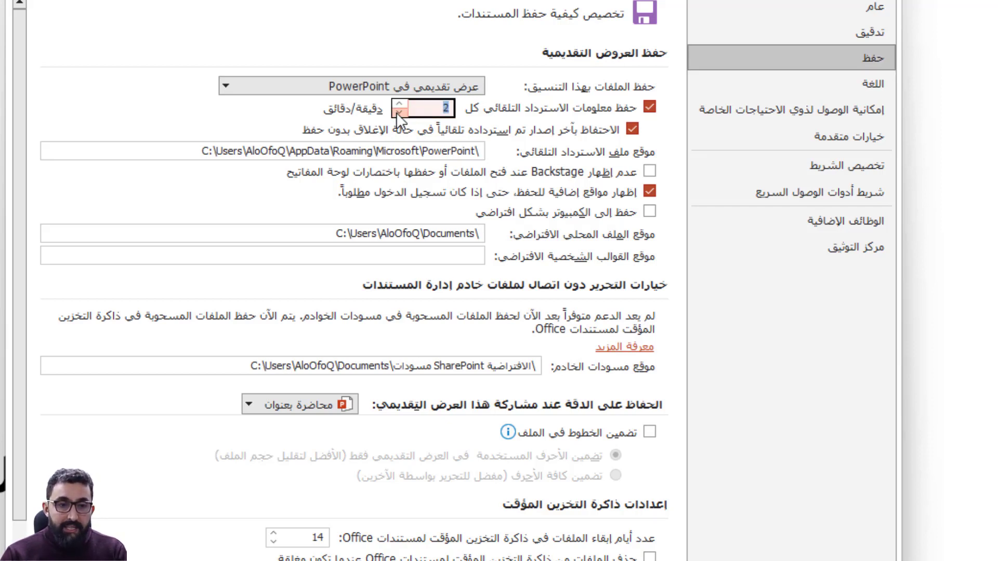
pyautogui.click(396, 113)
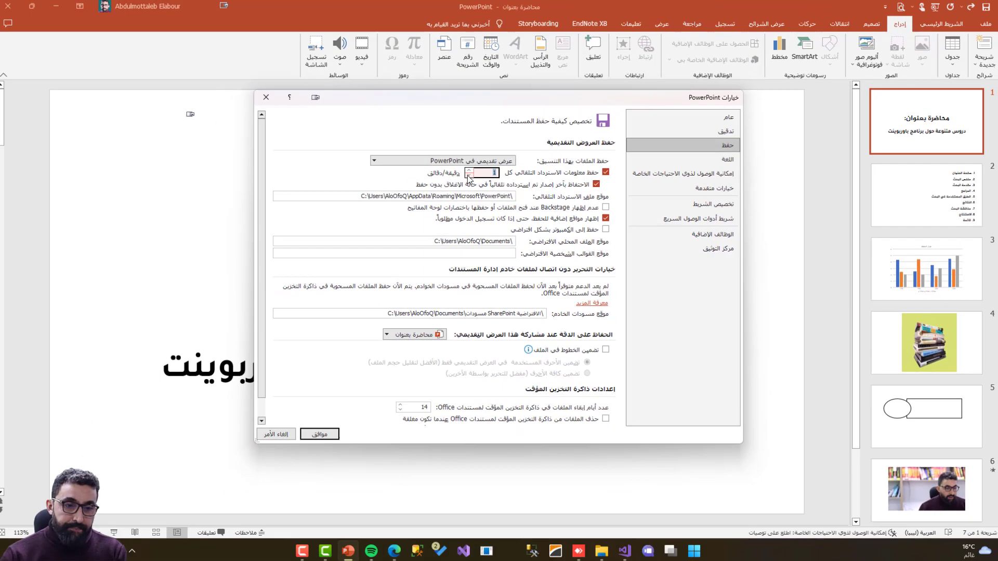
# Close PowerPoint Options and return to the File backstage with its recent presentations.
pyautogui.click(321, 436)
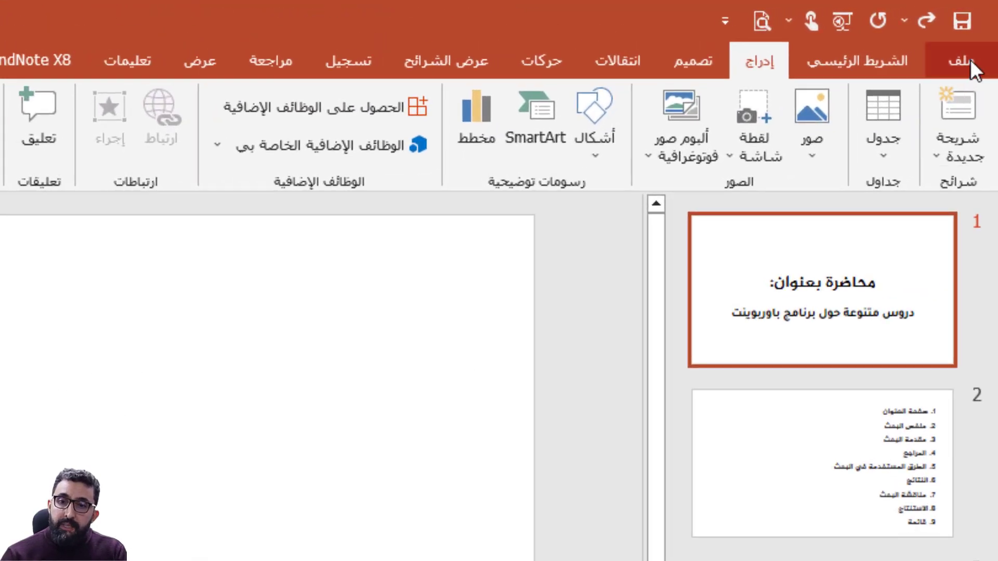
pyautogui.click(970, 59)
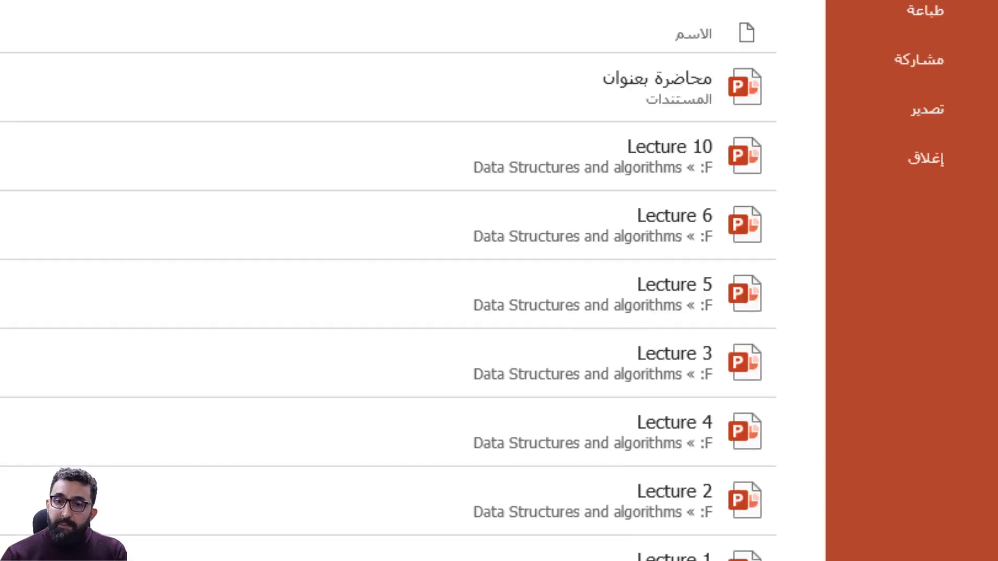
# Turn on 'Embed fonts in the file' in Save options, embedding only the characters used.
pyautogui.click(928, 460)
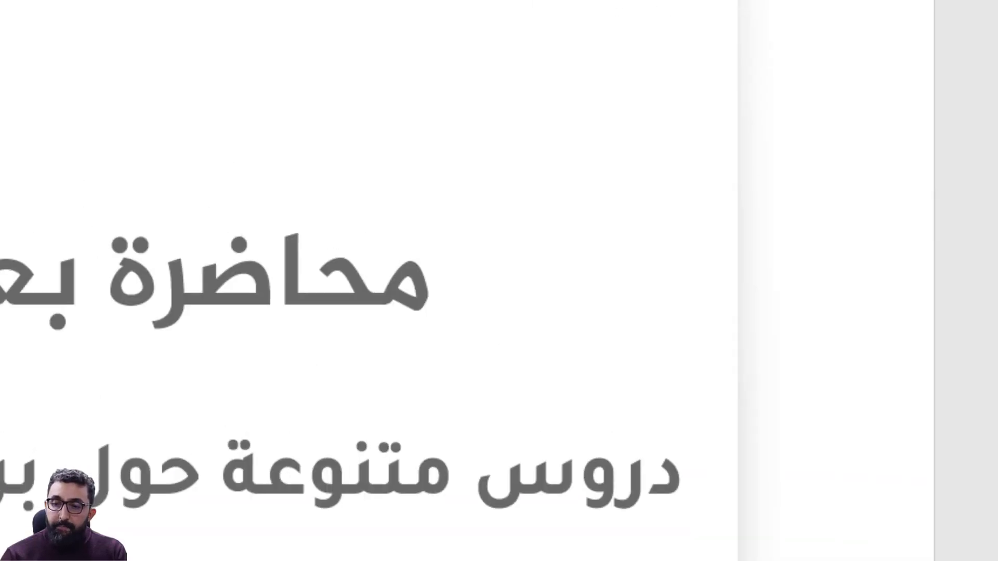
pyautogui.click(906, 123)
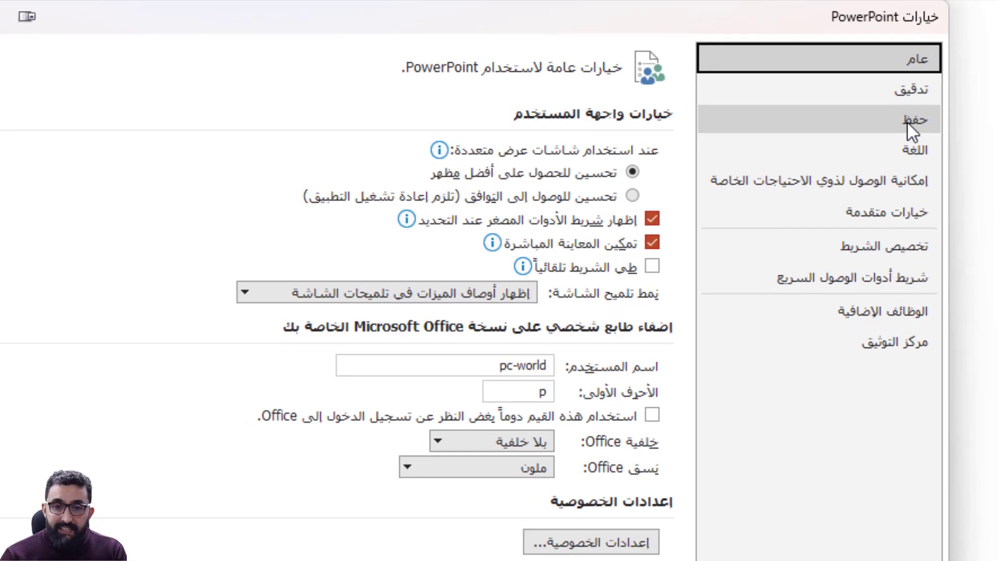
pyautogui.scroll(-1, 472, 442)
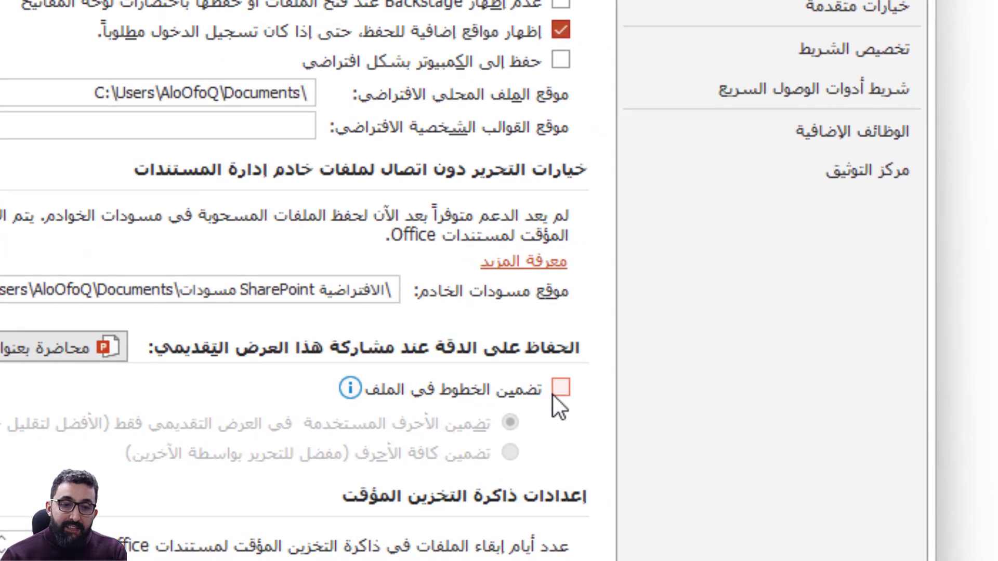
pyautogui.click(555, 394)
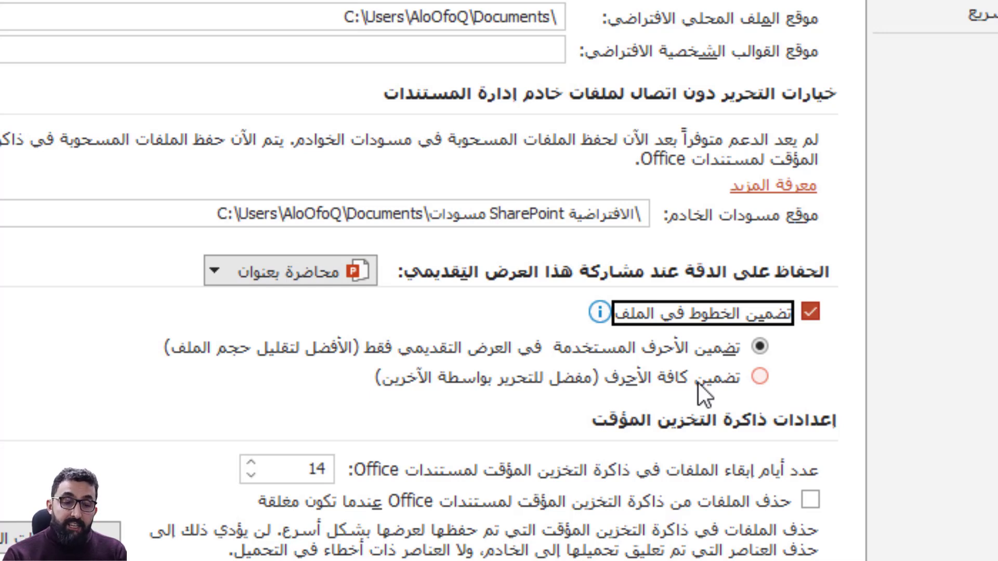
pyautogui.click(729, 386)
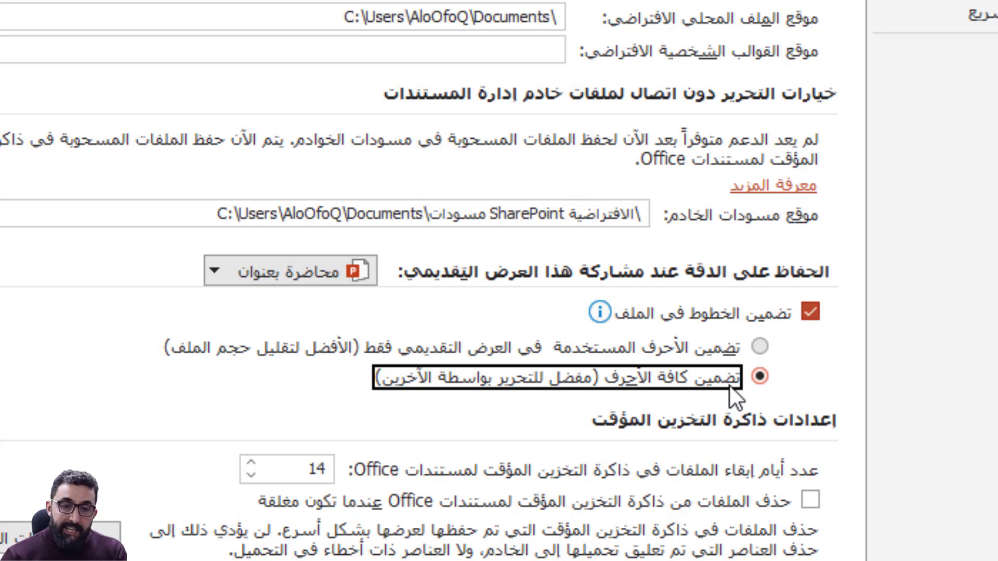
pyautogui.click(713, 347)
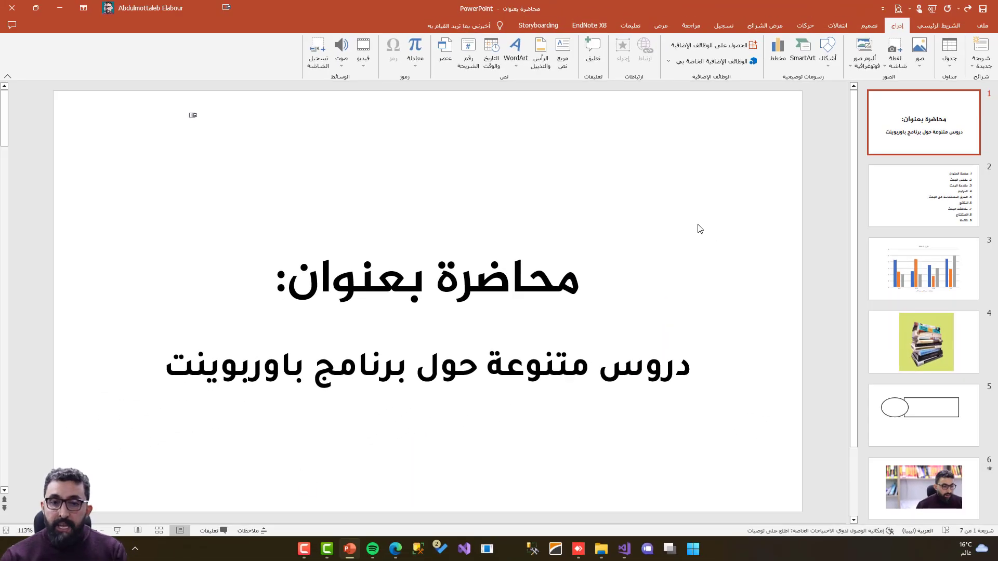
# Select the word المراجع in item 4 of slide 2's numbered list.
pyautogui.scroll(-1, 608, 266)
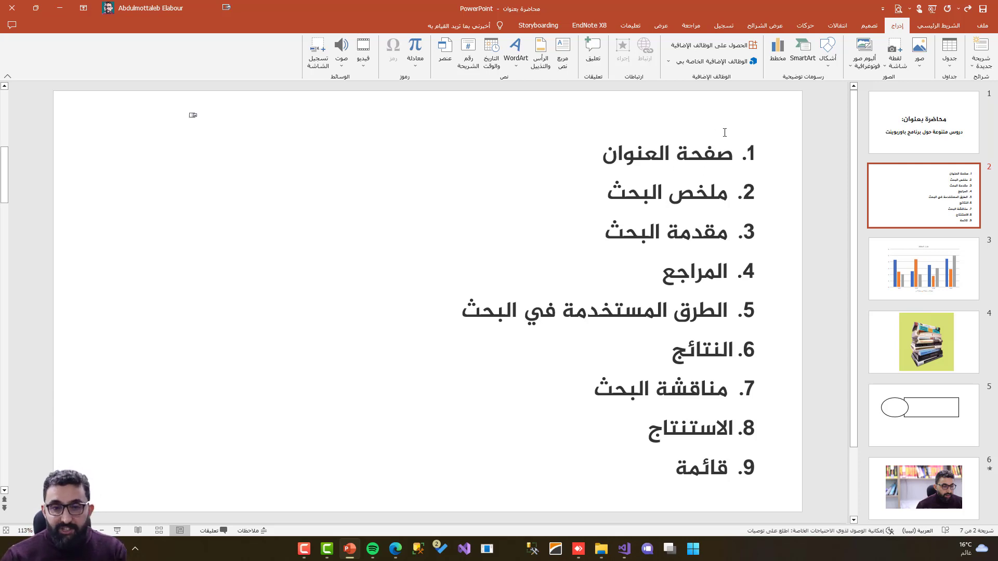
pyautogui.doubleClick(682, 273)
pyautogui.click(708, 265)
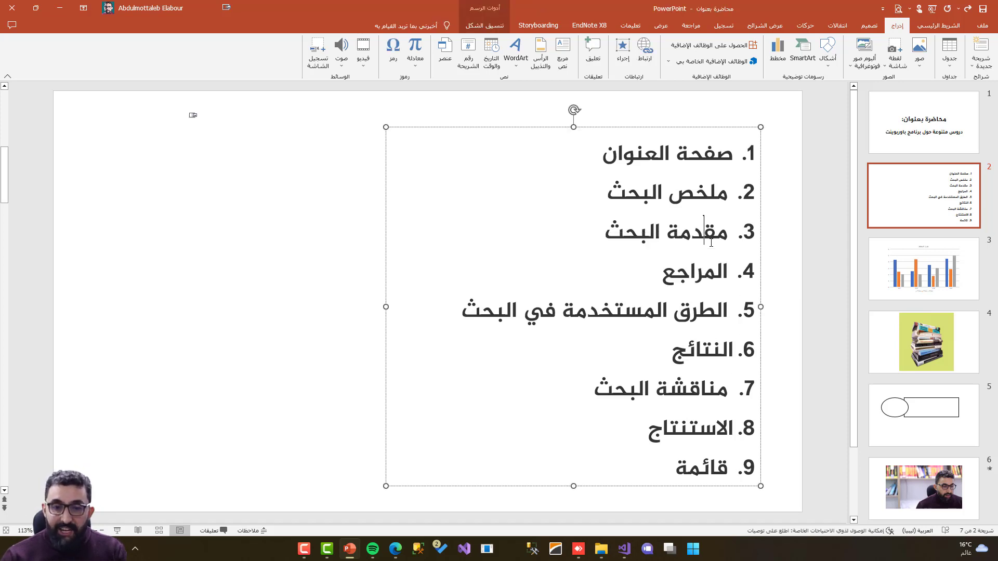
pyautogui.doubleClick(704, 279)
pyautogui.click(709, 472)
pyautogui.doubleClick(710, 471)
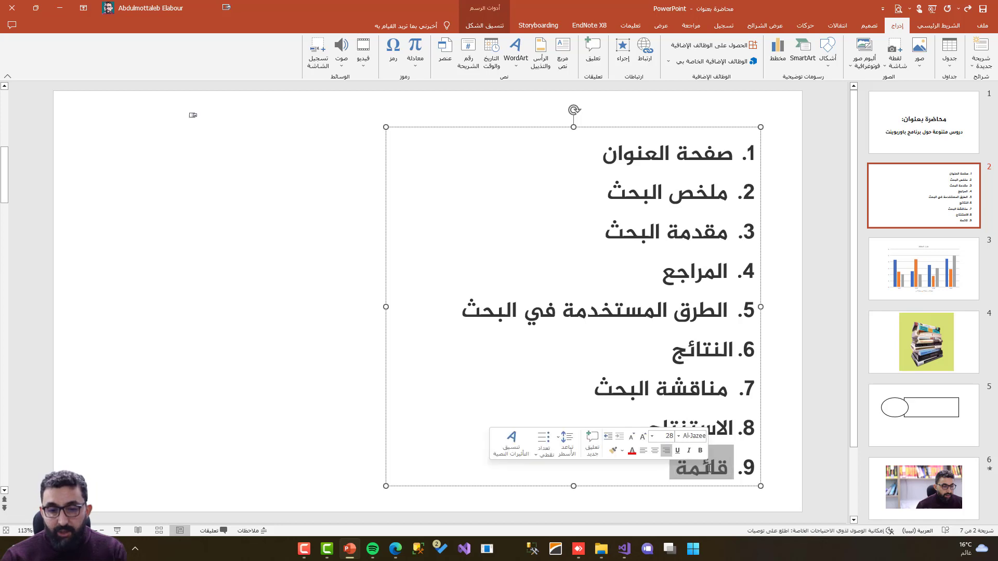
pyautogui.click(703, 273)
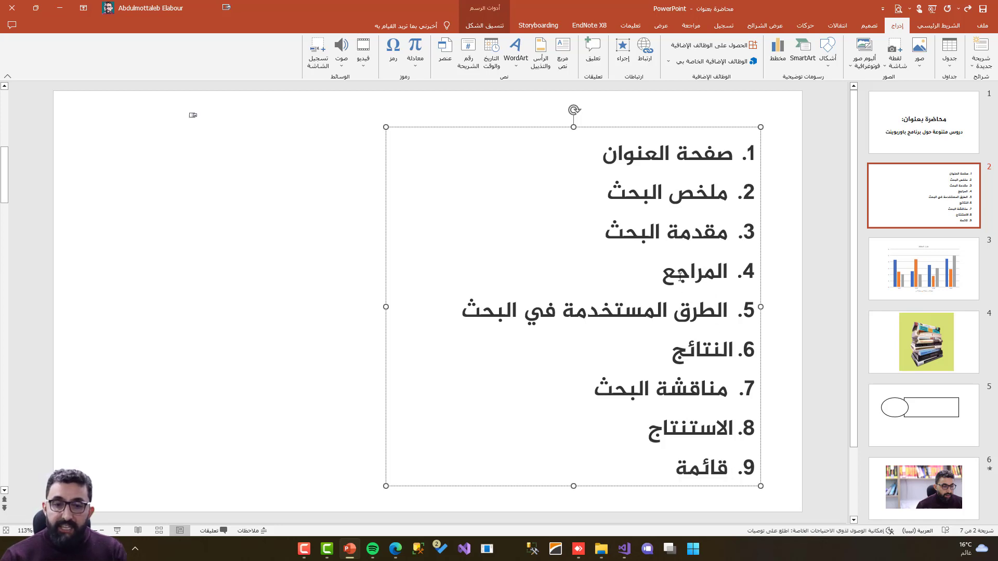
pyautogui.doubleClick(699, 280)
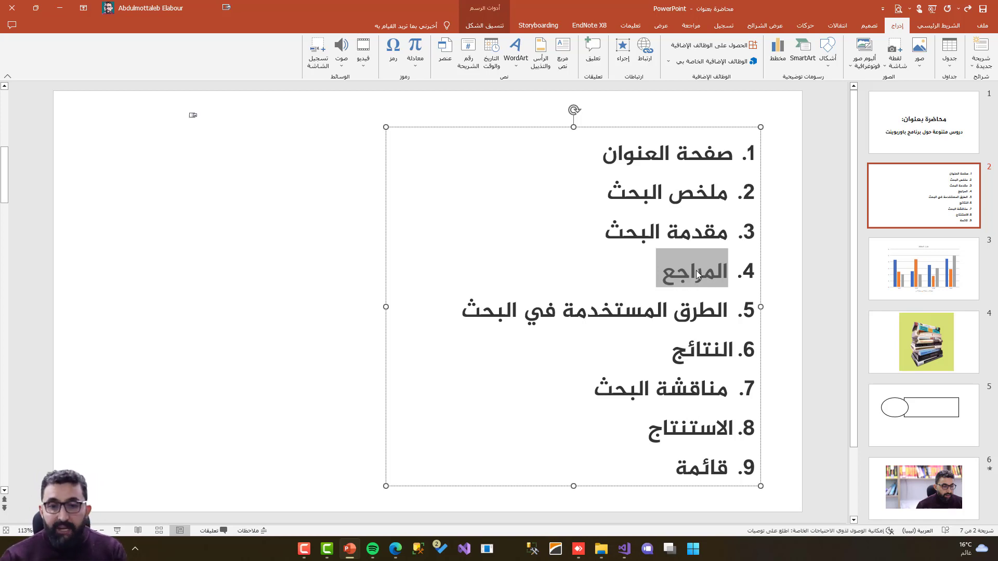
pyautogui.doubleClick(697, 269)
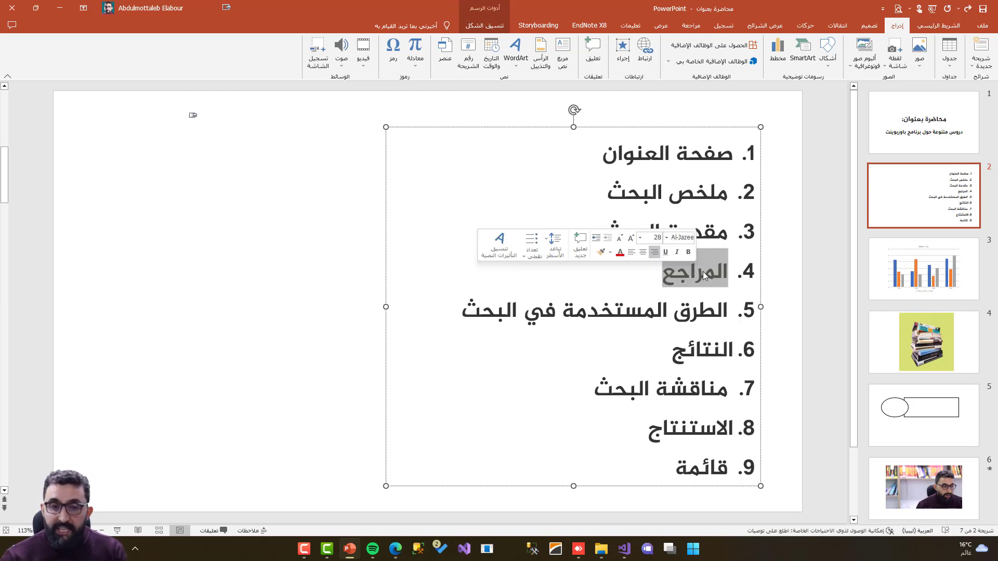
# Move the المراجع paragraph to the last place in the list with Alt+Shift+arrow keys.
pyautogui.hotkey('alt', 'shift')
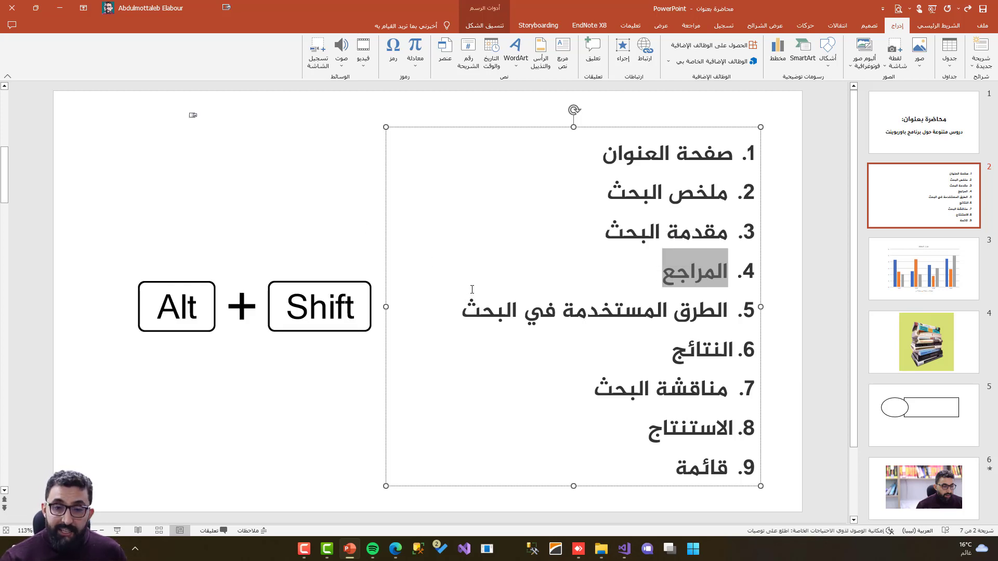
pyautogui.hotkey('alt', 'shift', 'Down')
pyautogui.hotkey('alt', 'shift', 'Down')
pyautogui.hotkey('alt', 'shift', 'Down')
pyautogui.hotkey('alt', 'shift', 'Down')
pyautogui.hotkey('alt', 'shift', 'Down')
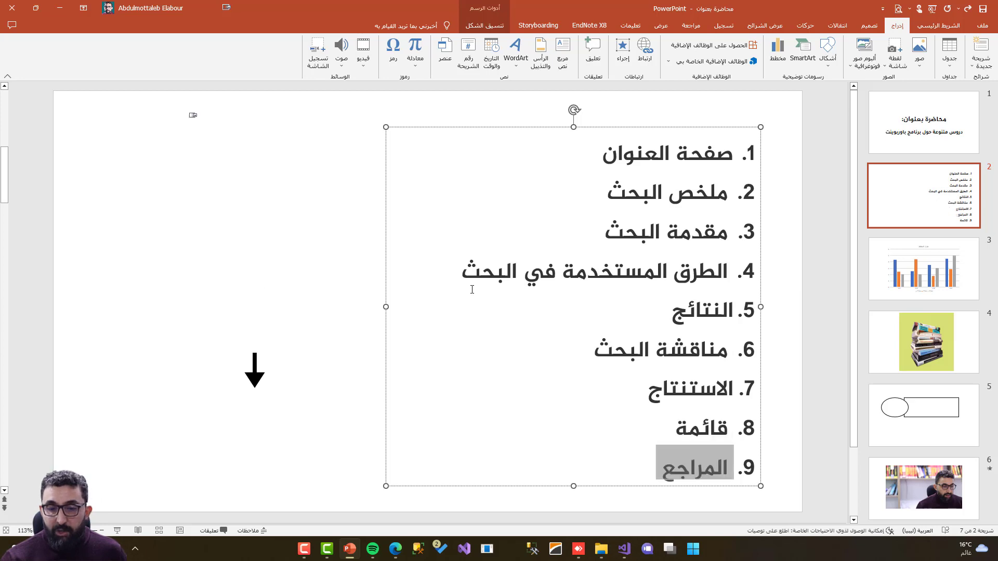
pyautogui.hotkey('alt', 'shift', 'Up')
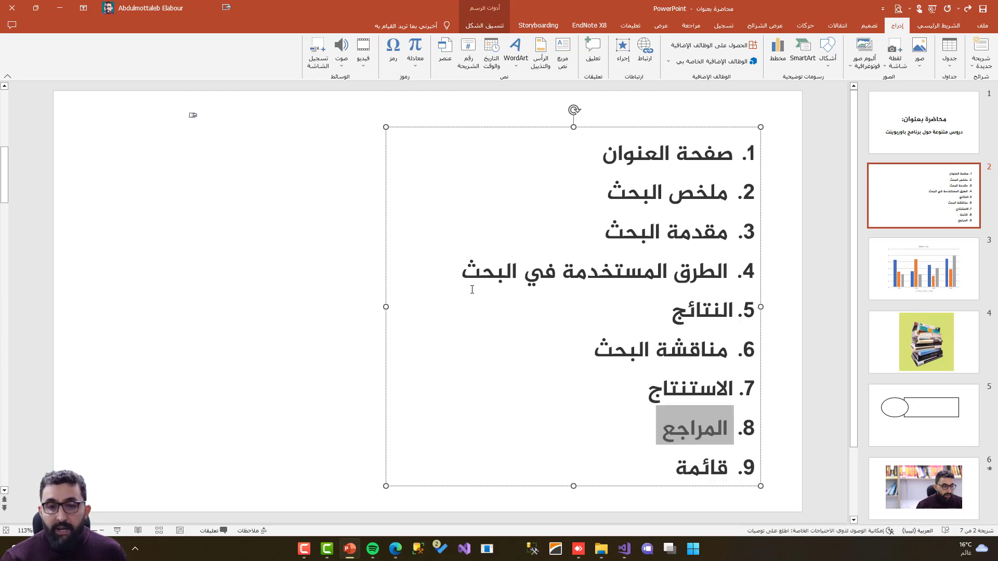
pyautogui.hotkey('alt', 'shift', 'Up')
pyautogui.hotkey('alt', 'shift', 'Up')
pyautogui.hotkey('alt', 'shift', 'Up')
pyautogui.hotkey('alt', 'shift', 'Up')
pyautogui.hotkey('alt', 'shift', 'Up')
pyautogui.hotkey('alt', 'shift', 'Up')
pyautogui.hotkey('alt', 'shift', 'Up')
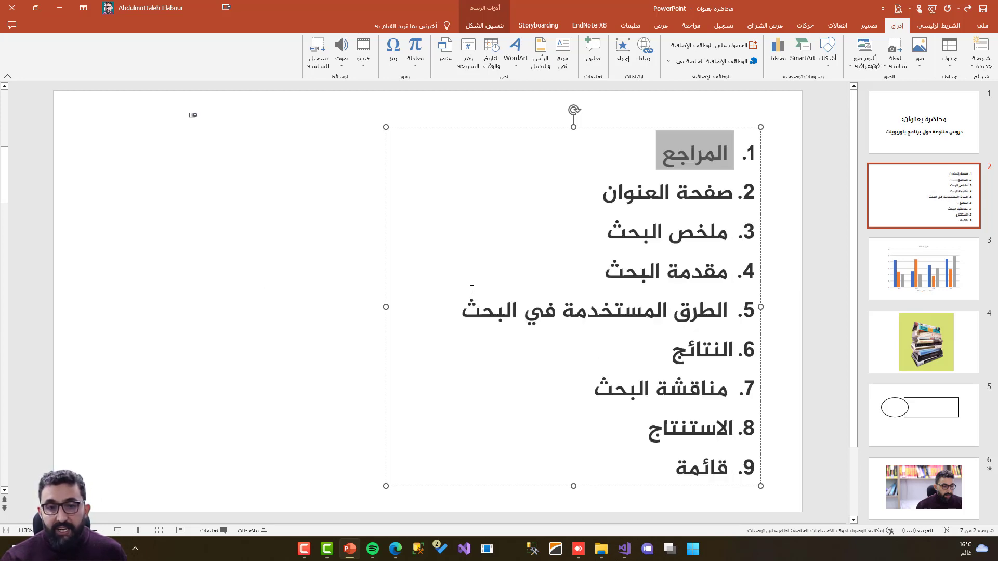
pyautogui.hotkey('alt', 'shift', 'Down')
pyautogui.hotkey('alt', 'shift', 'Down')
pyautogui.hotkey('alt', 'shift', 'Down')
pyautogui.hotkey('alt', 'shift', 'Down')
pyautogui.hotkey('alt', 'shift', 'Down')
pyautogui.hotkey('alt', 'shift', 'Down')
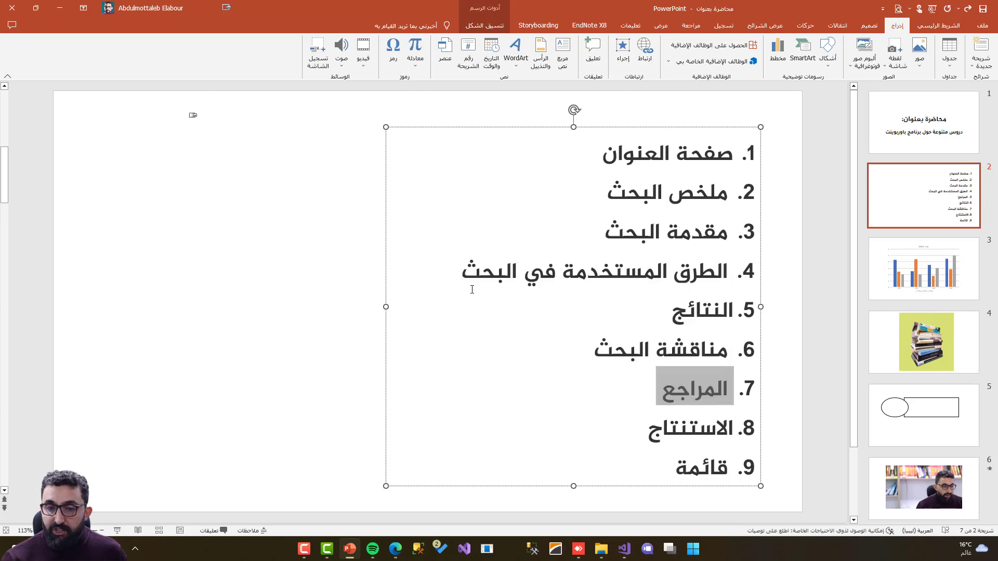
pyautogui.hotkey('alt', 'shift', 'Down')
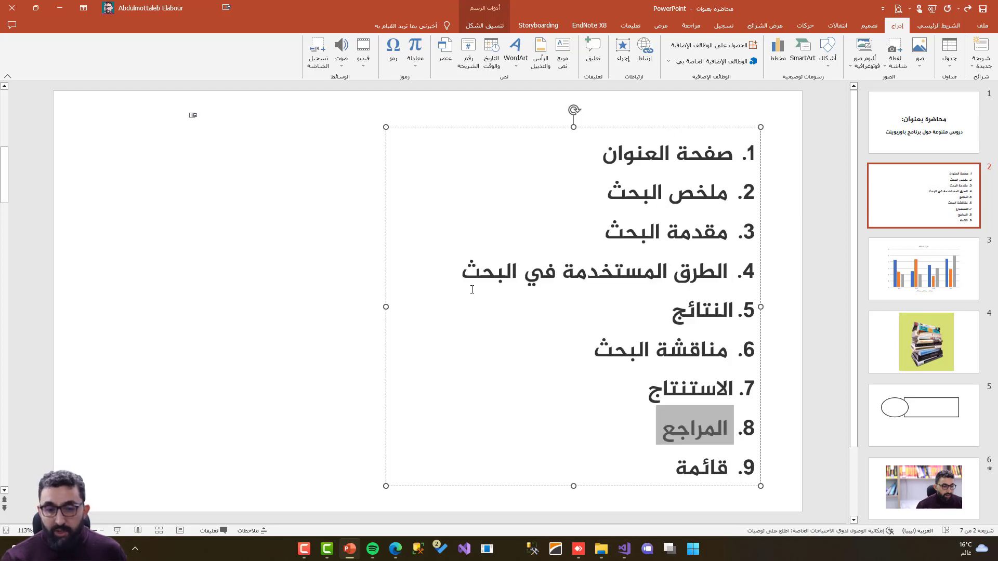
pyautogui.hotkey('alt', 'shift', 'Down')
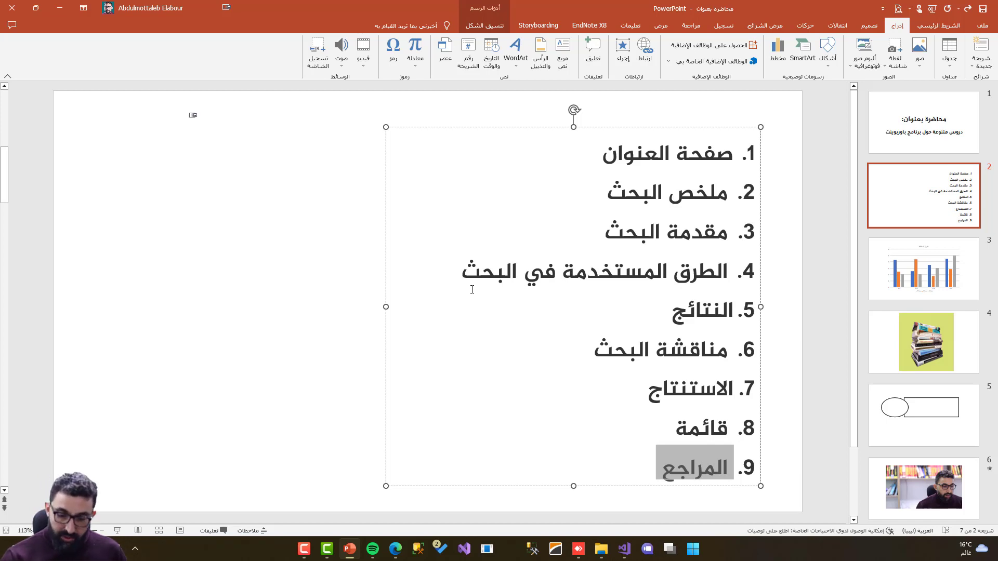
pyautogui.hotkey('alt', 'shift', 'Up')
pyautogui.hotkey('alt', 'shift', 'Up')
pyautogui.hotkey('alt', 'shift', 'Up')
pyautogui.hotkey('alt', 'shift', 'Up')
pyautogui.hotkey('alt', 'shift', 'Down')
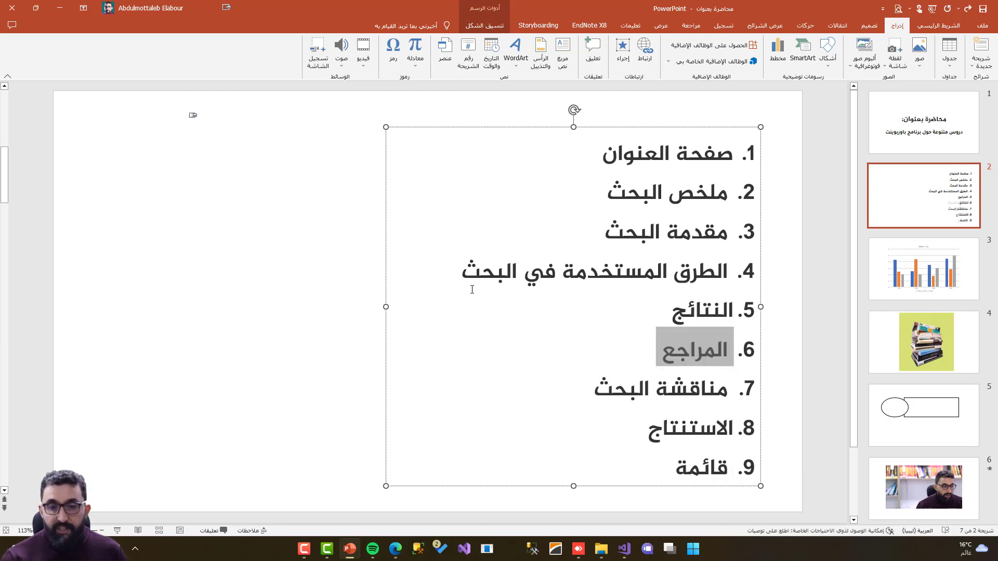
pyautogui.hotkey('alt', 'shift', 'Down')
pyautogui.hotkey('alt', 'shift', 'Down')
pyautogui.hotkey('alt', 'shift', 'Down')
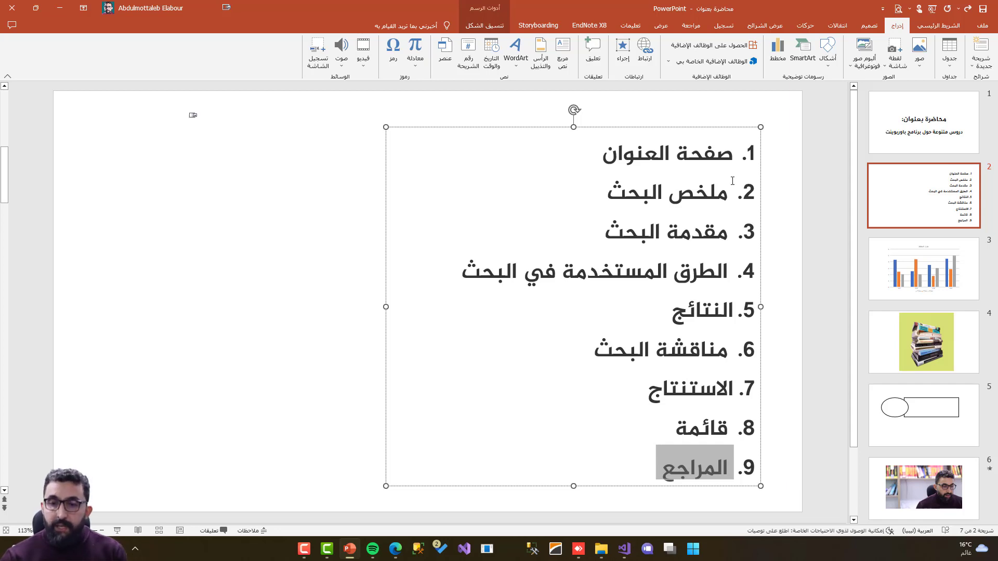
# Select the column chart on slide 3 and bring up the Animations ribbon.
pyautogui.click(937, 279)
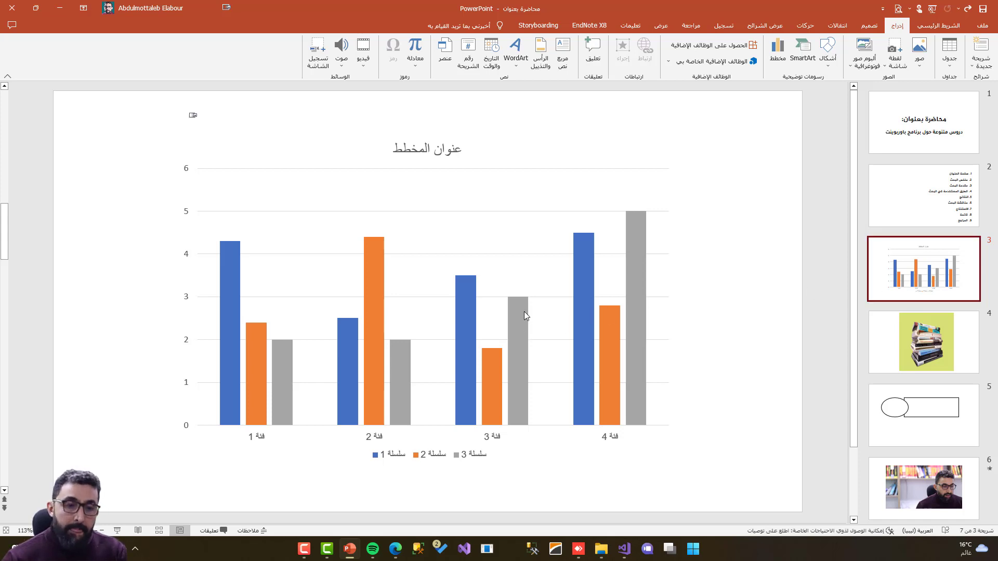
pyautogui.click(424, 266)
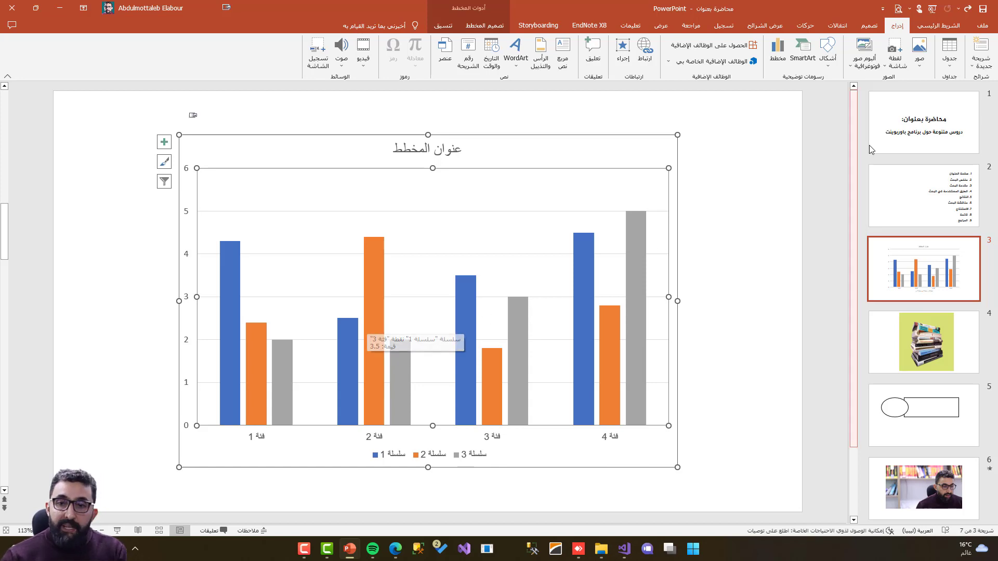
pyautogui.click(806, 26)
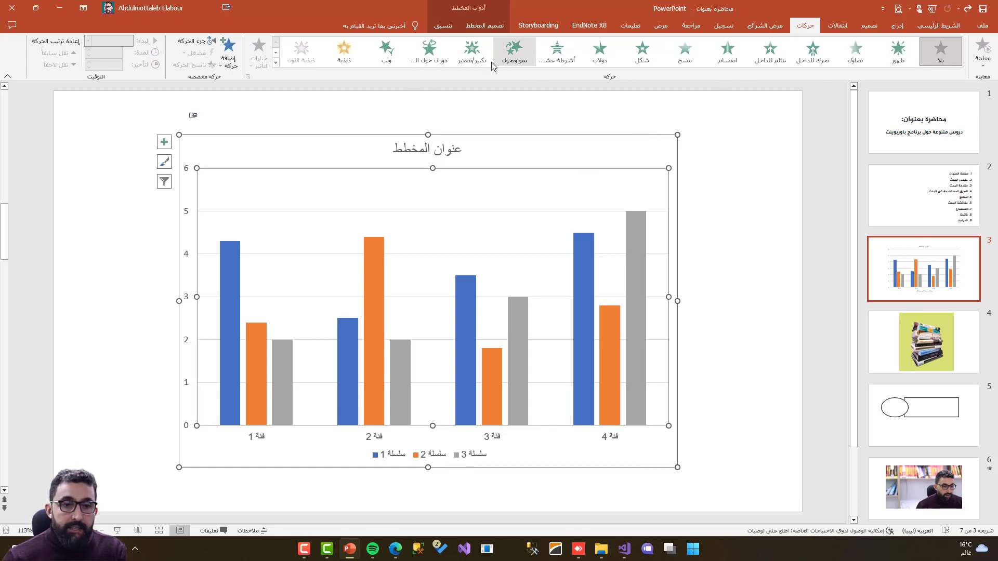
# Give the chart a Random Bars entrance animation with the By Series effect option.
pyautogui.click(558, 61)
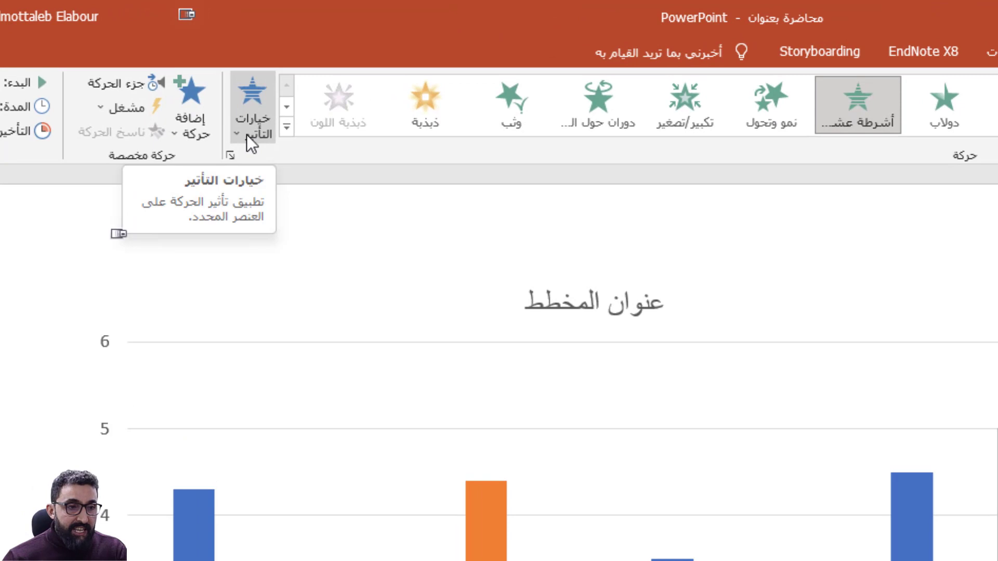
pyautogui.click(246, 134)
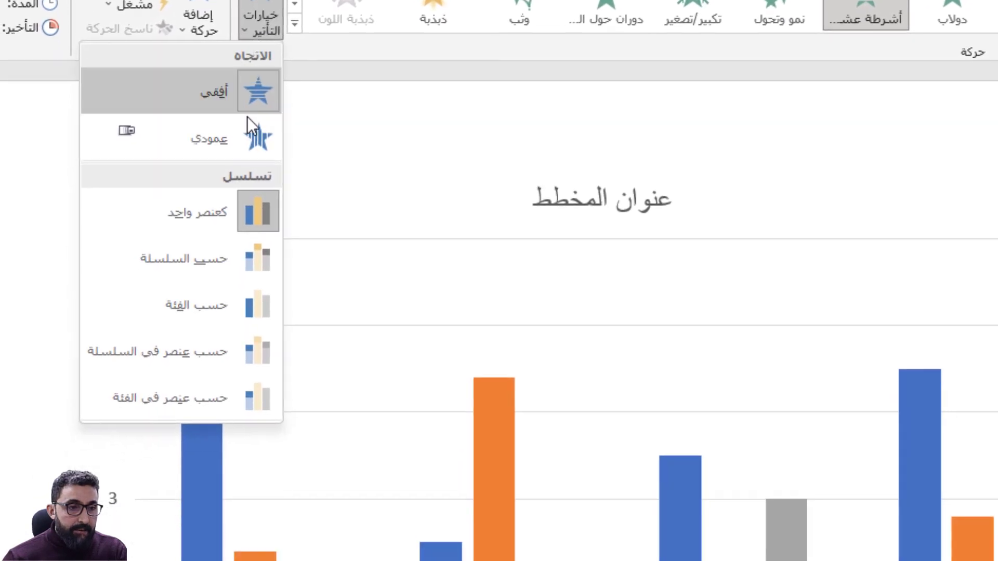
pyautogui.click(189, 354)
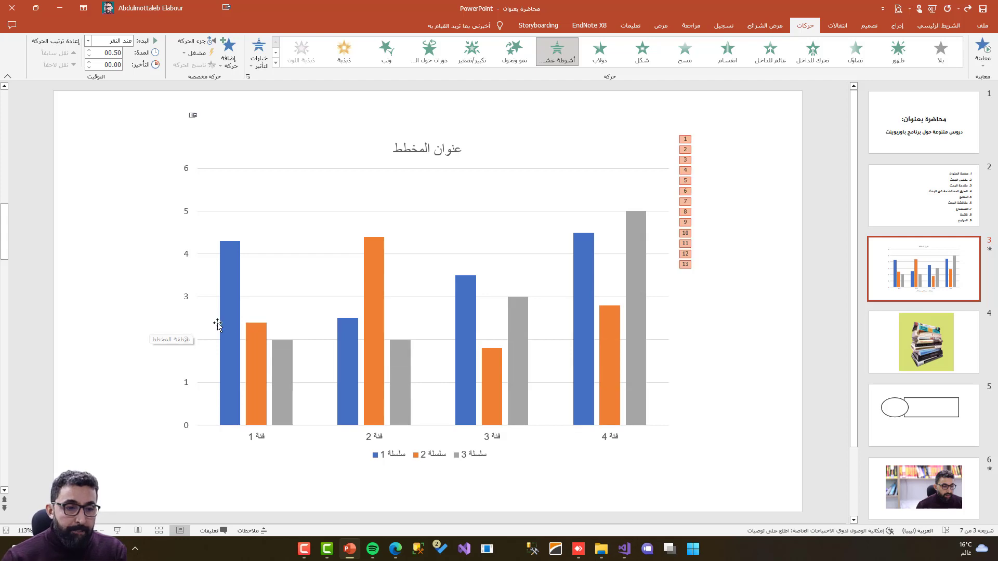
pyautogui.click(259, 59)
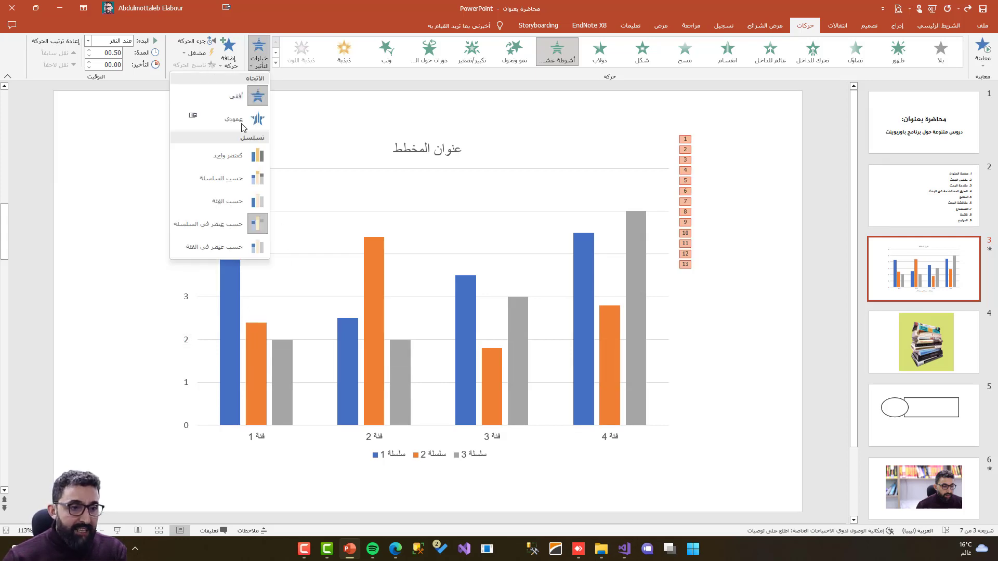
pyautogui.click(229, 178)
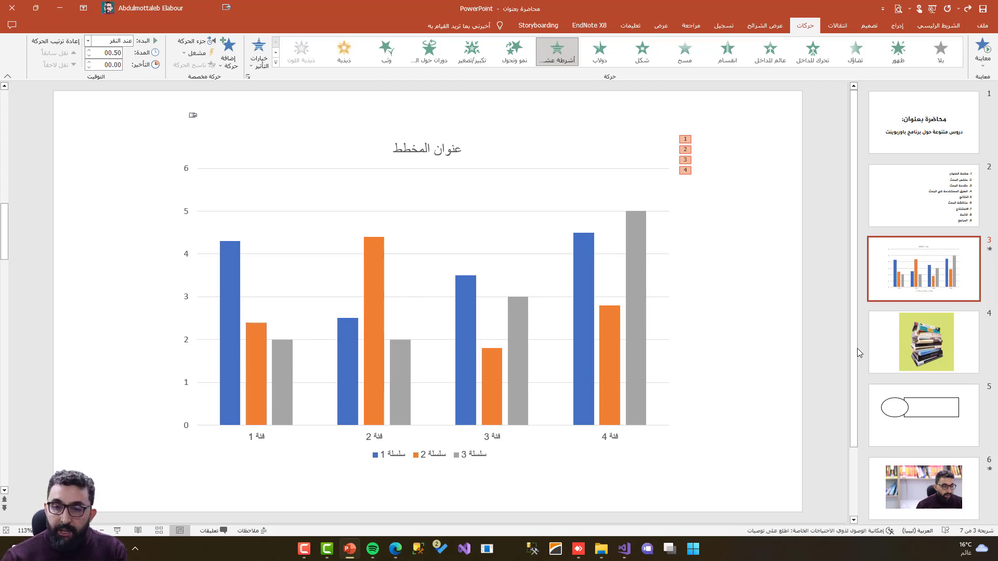
# Remove the background from slide 4's book picture, widening the keep area to cover the whole stack.
pyautogui.click(926, 341)
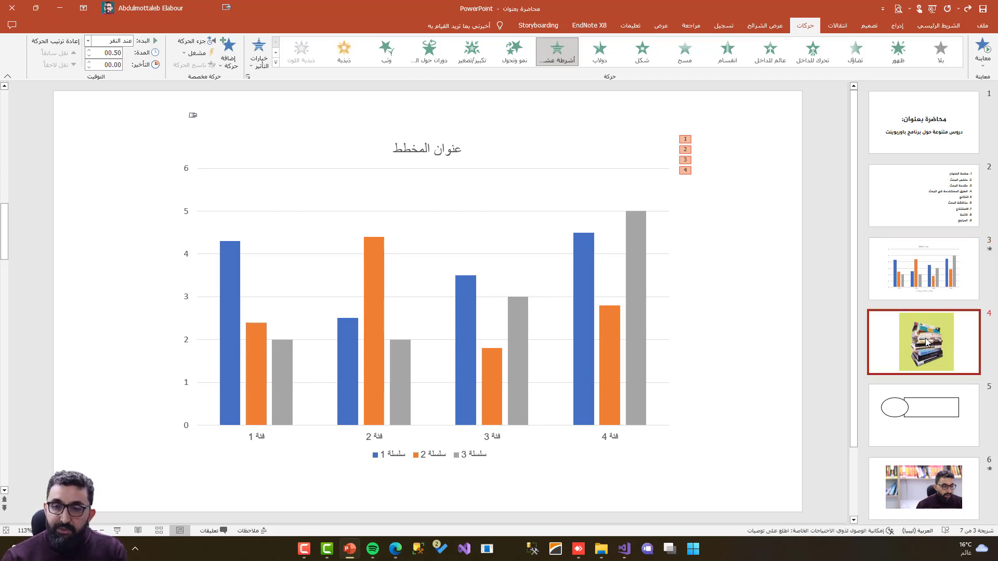
pyautogui.click(565, 232)
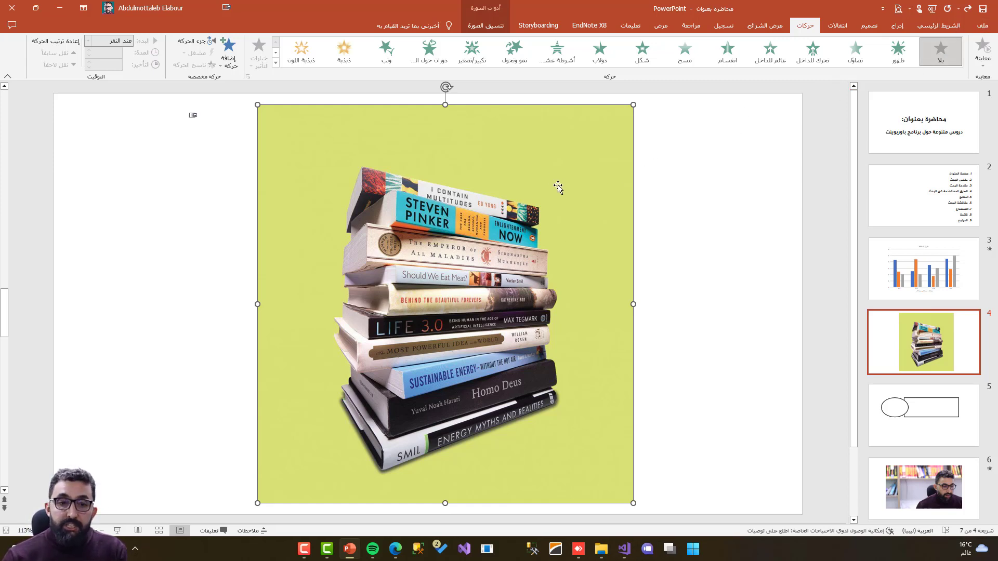
pyautogui.doubleClick(471, 215)
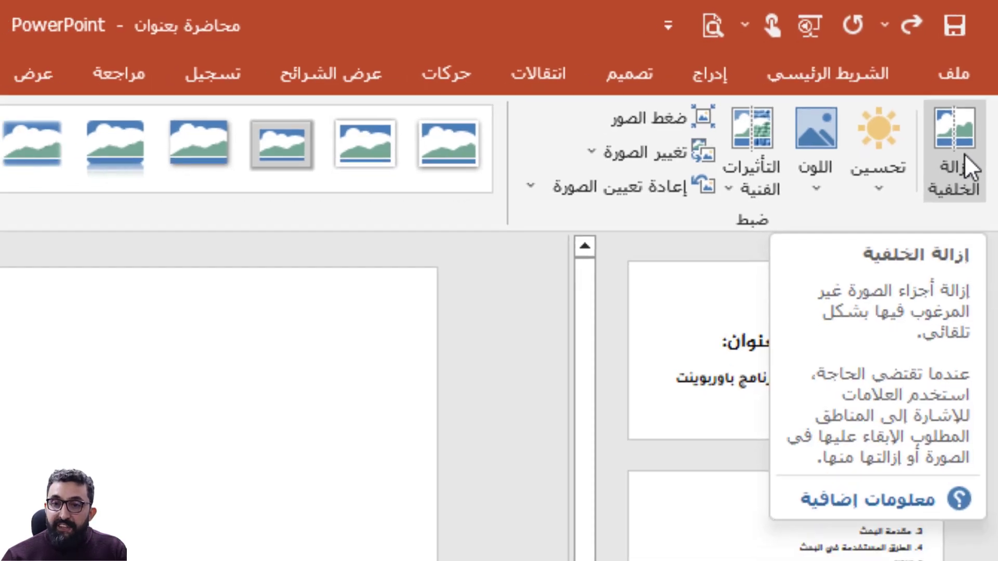
pyautogui.click(956, 180)
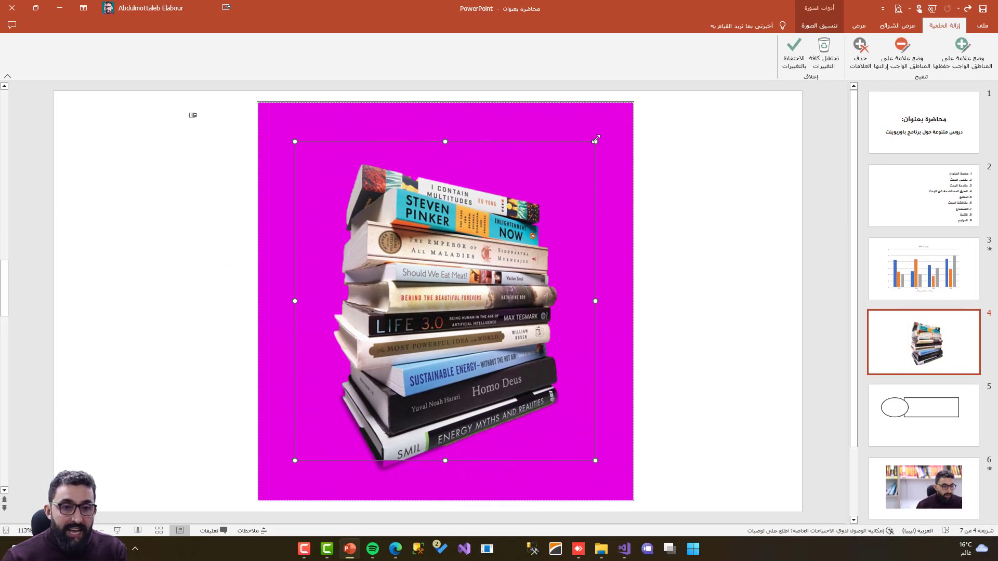
pyautogui.moveTo(596, 139); pyautogui.dragTo(558, 164)
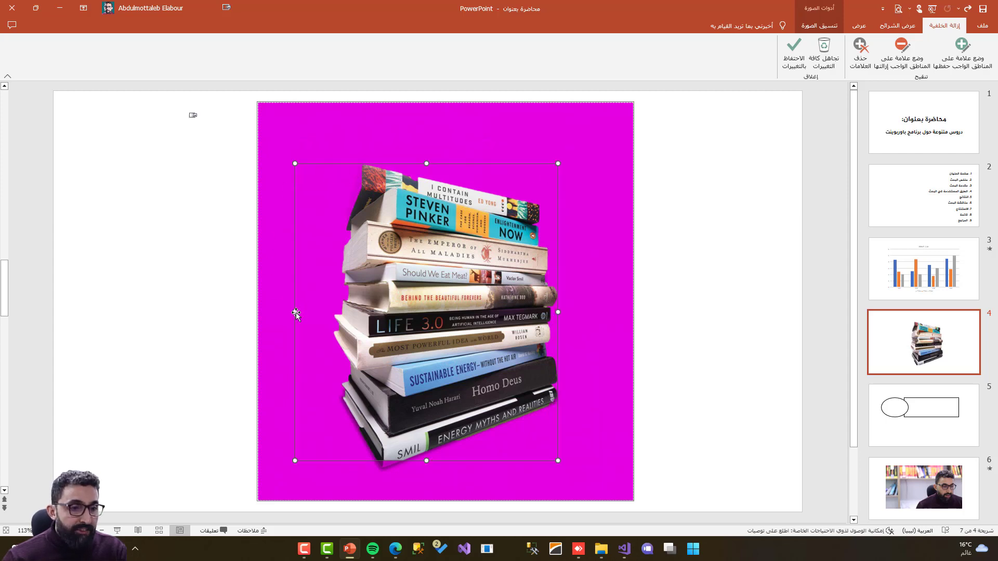
pyautogui.moveTo(295, 310); pyautogui.dragTo(330, 312)
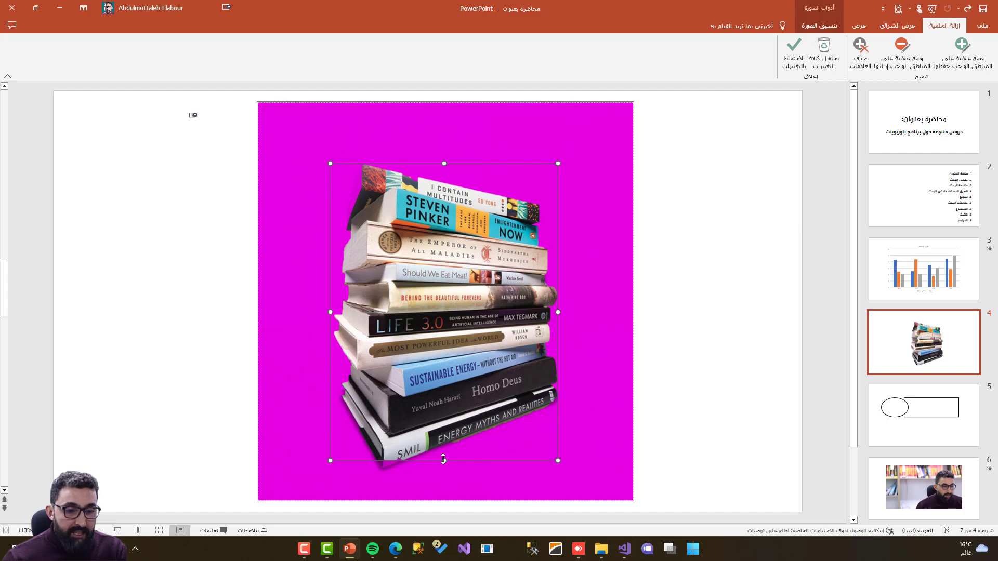
pyautogui.moveTo(443, 460); pyautogui.dragTo(443, 471)
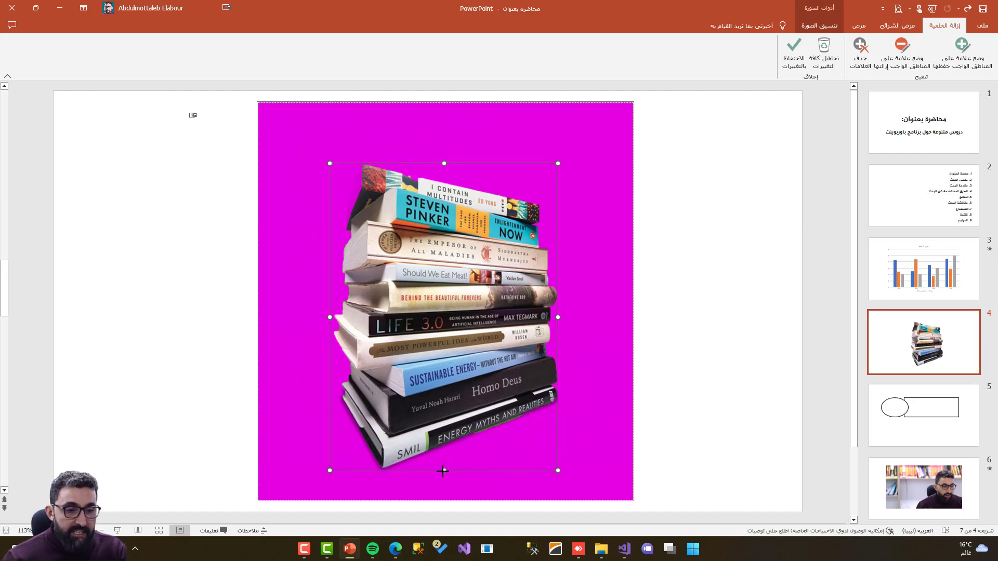
pyautogui.click(153, 259)
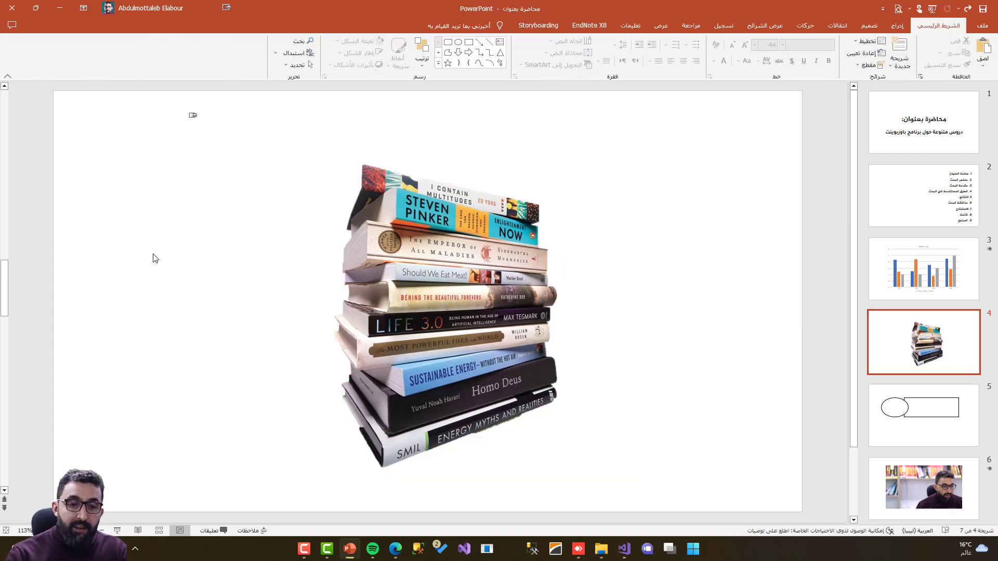
# Shift the book picture up on slide 4, then select the video on slide 6.
pyautogui.click(303, 357)
pyautogui.moveTo(303, 358)
pyautogui.mouseDown()
pyautogui.moveTo(280, 284)
pyautogui.moveTo(322, 243)
pyautogui.mouseUp()
pyautogui.click(912, 474)
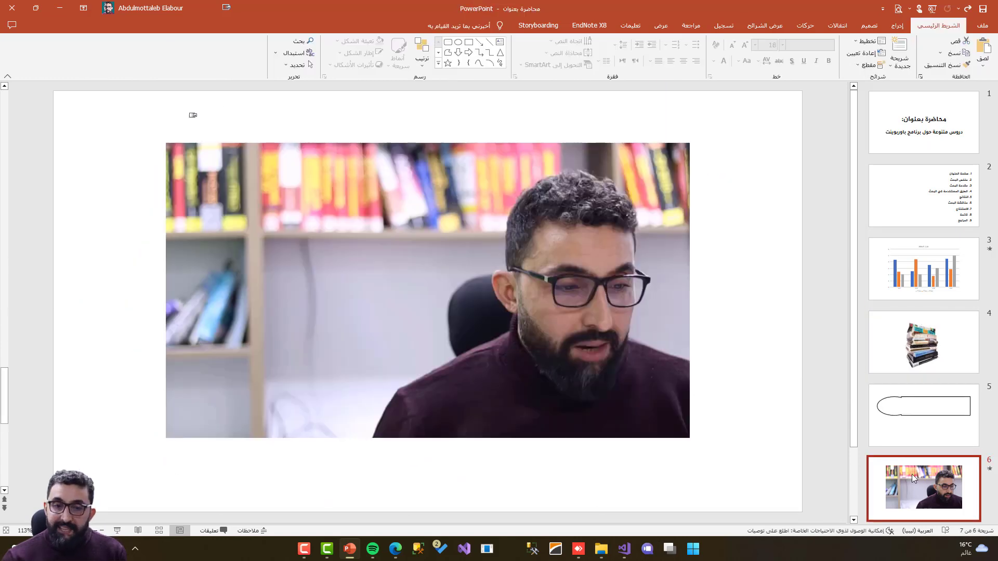
pyautogui.click(517, 265)
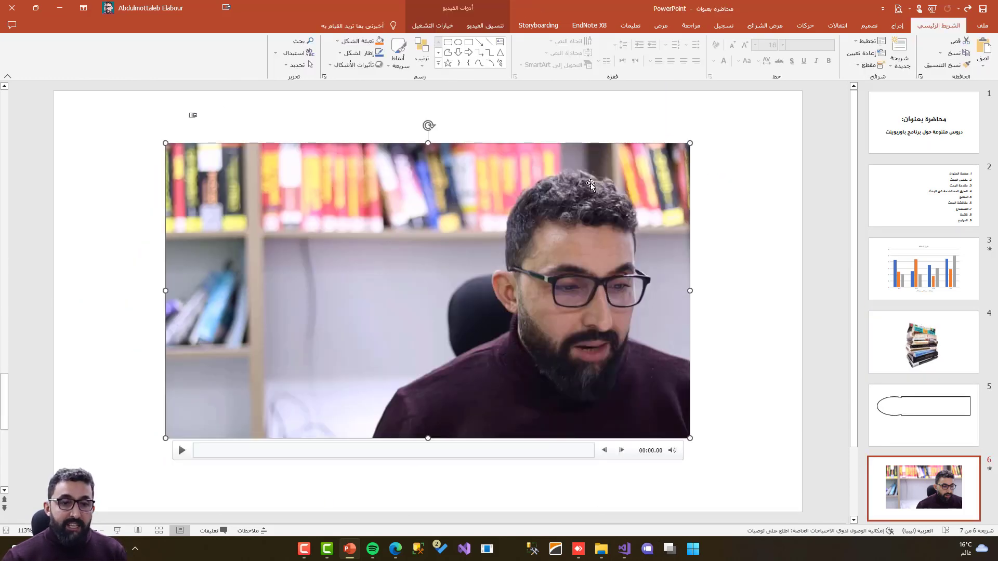
# Browse Insert Video from This Device to the HUFFMAN CODING file, then cancel without inserting.
pyautogui.click(897, 26)
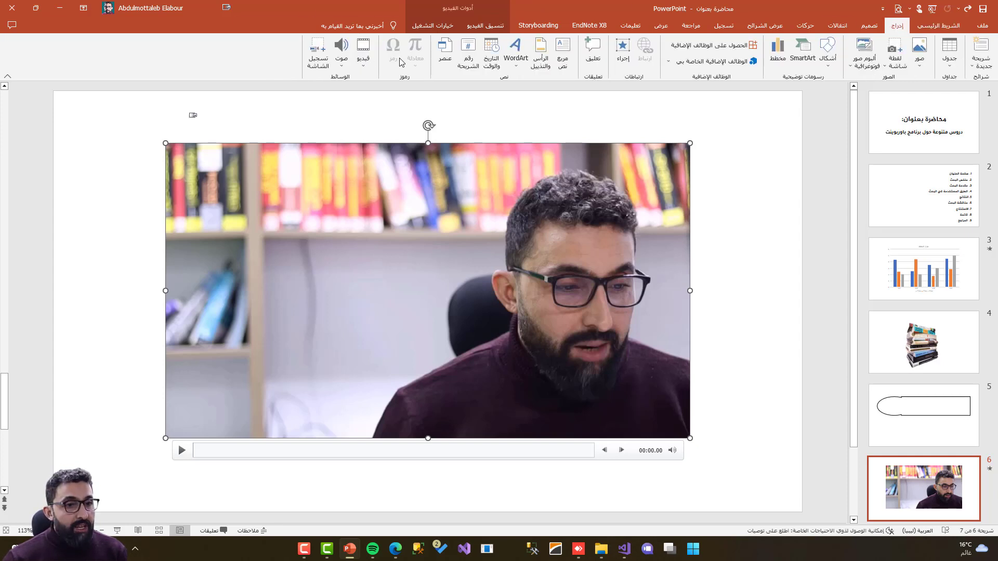
pyautogui.click(363, 60)
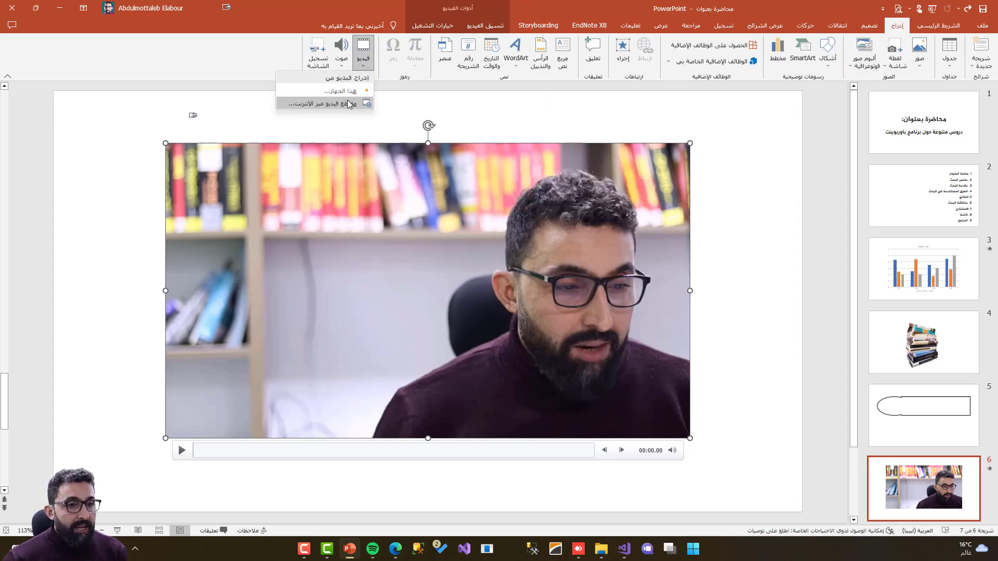
pyautogui.click(354, 98)
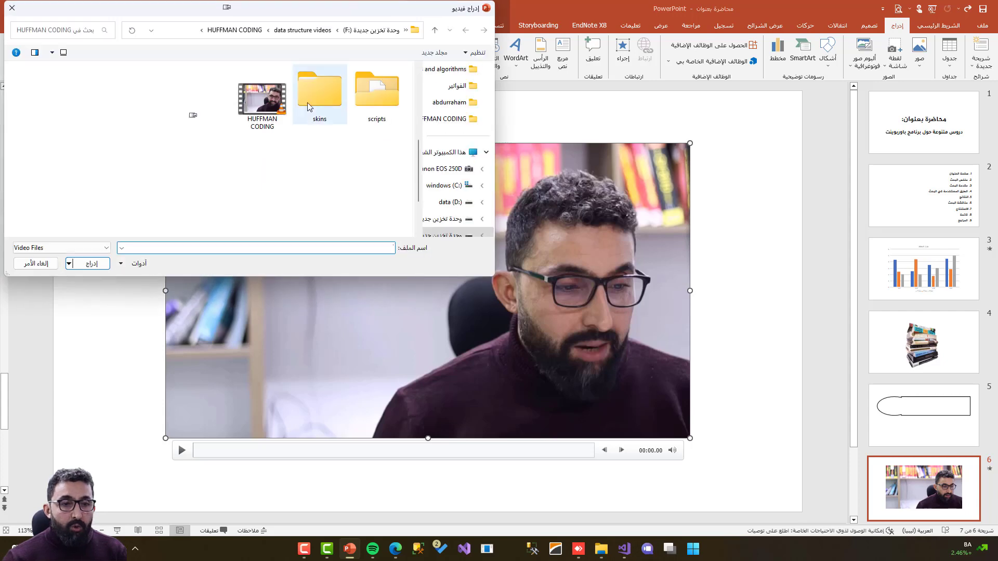
pyautogui.click(262, 94)
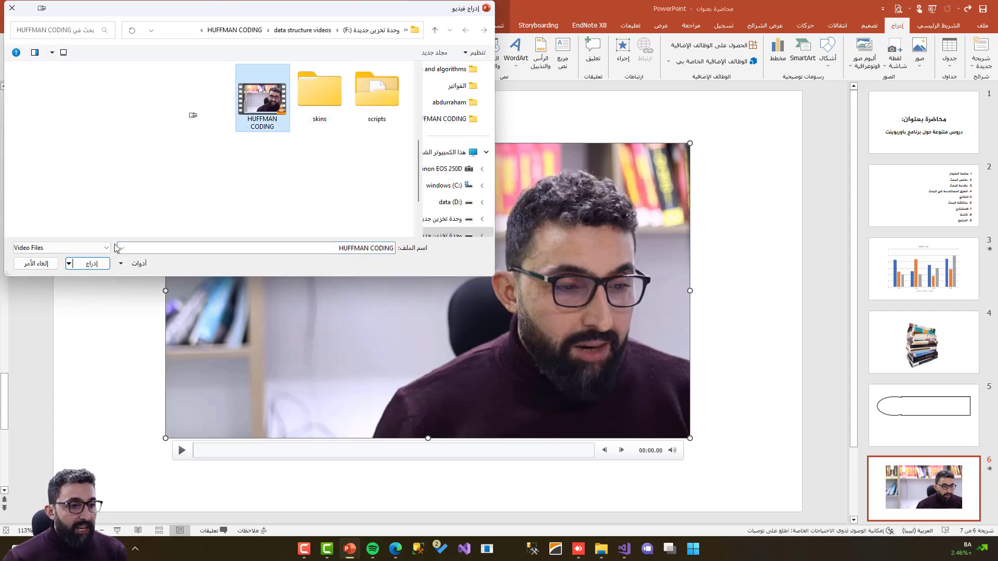
pyautogui.click(34, 264)
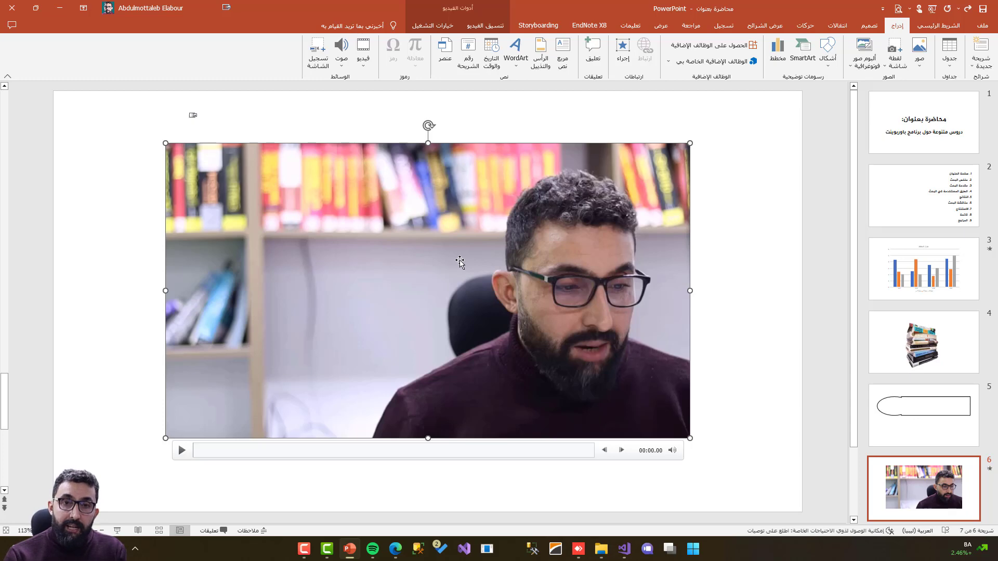
# Show the Compress Media quality choices on the File Info page reporting 55 MB of media.
pyautogui.click(984, 26)
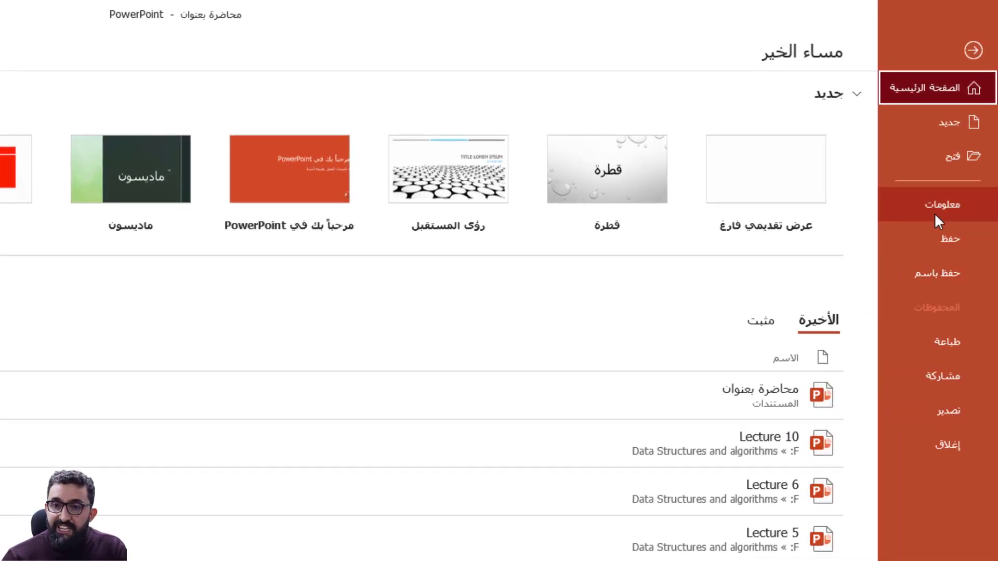
pyautogui.click(936, 206)
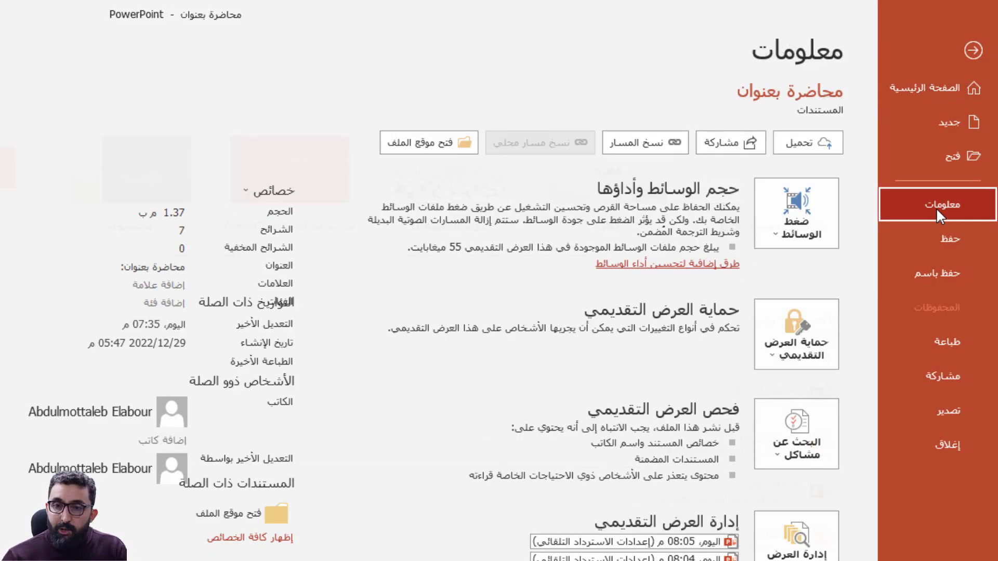
pyautogui.click(791, 239)
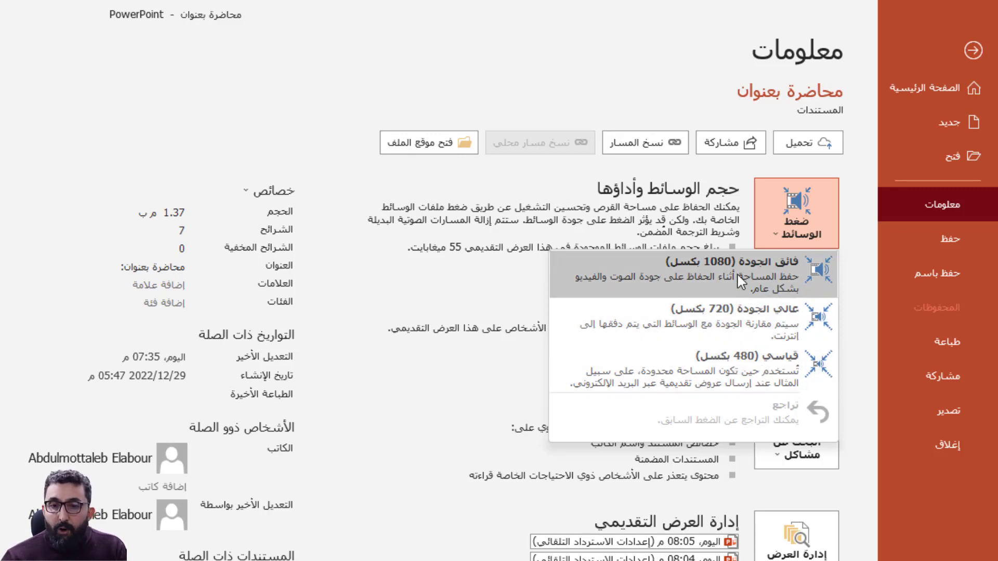
# Compress the HUFFMAN CODING video to Standard (480p), saving 6.2 MB, and close the results.
pyautogui.click(720, 364)
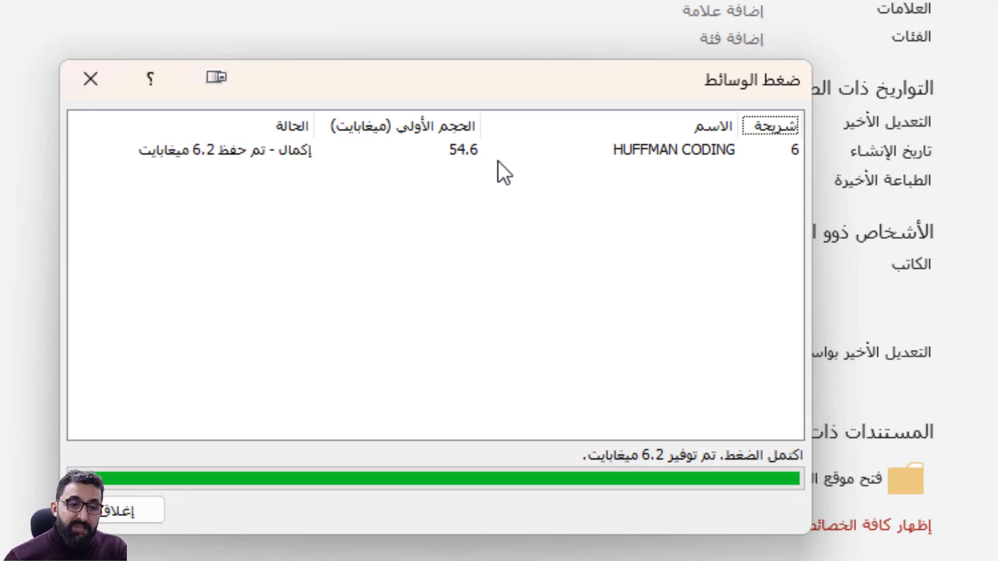
pyautogui.click(476, 152)
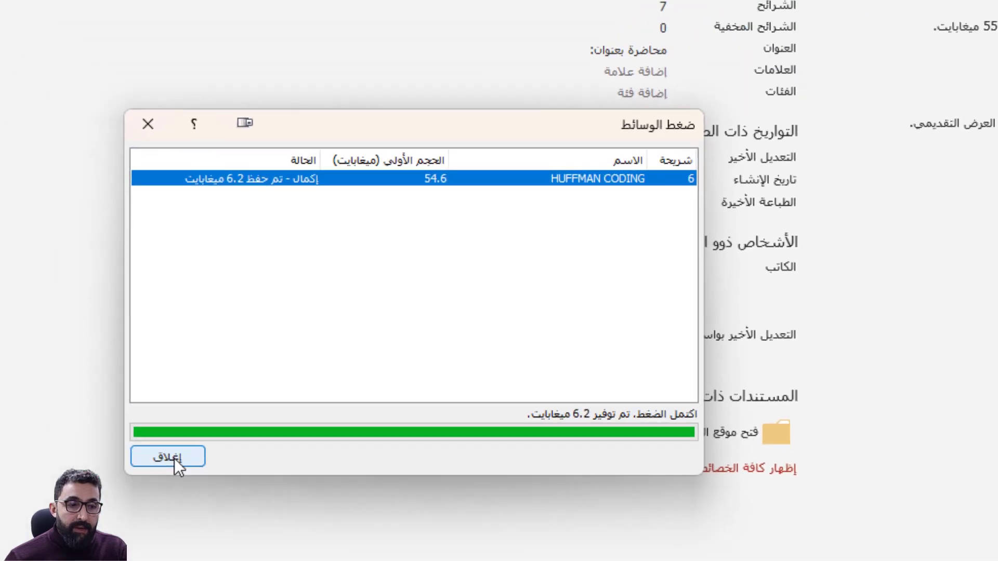
pyautogui.click(174, 459)
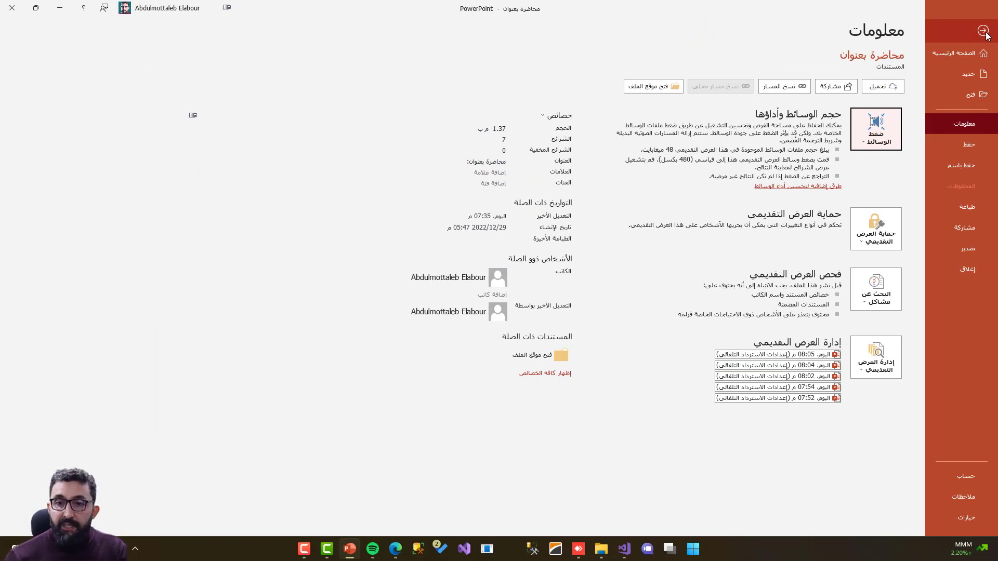
# Exit the Info backstage to normal editing view and return to slide 1, the title slide.
pyautogui.click(977, 23)
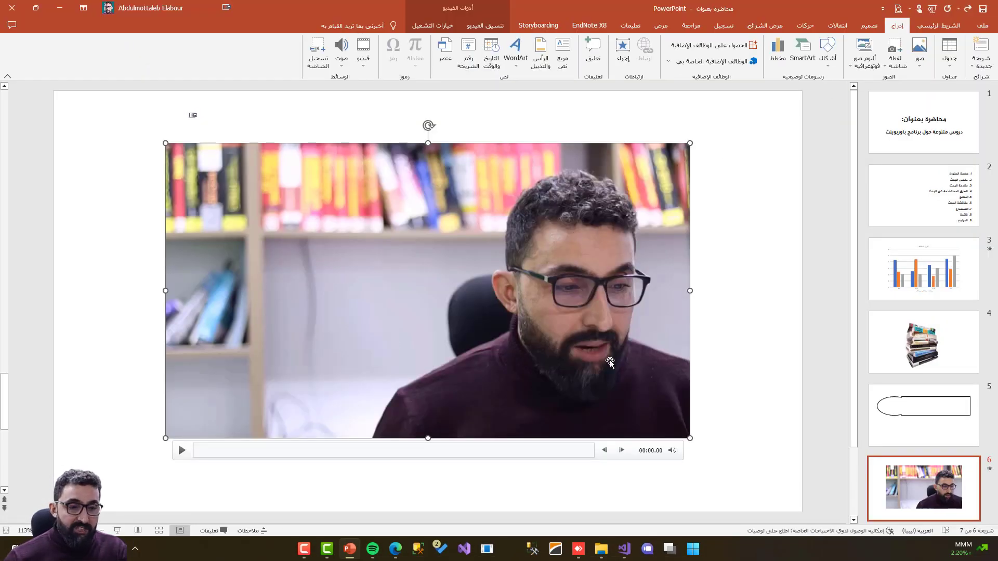
pyautogui.scroll(-1, 807, 378)
pyautogui.scroll(2, 867, 429)
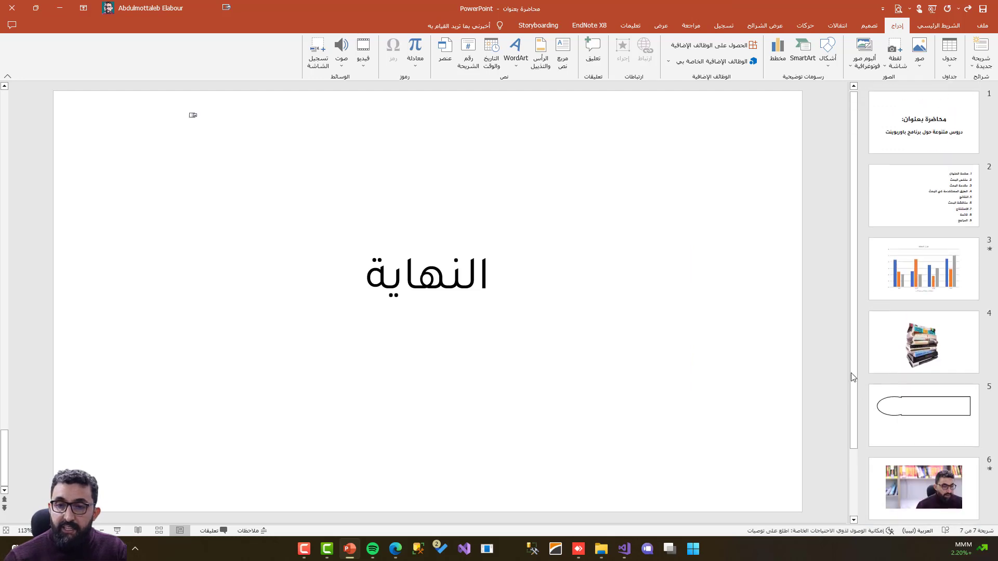
pyautogui.press('Home')
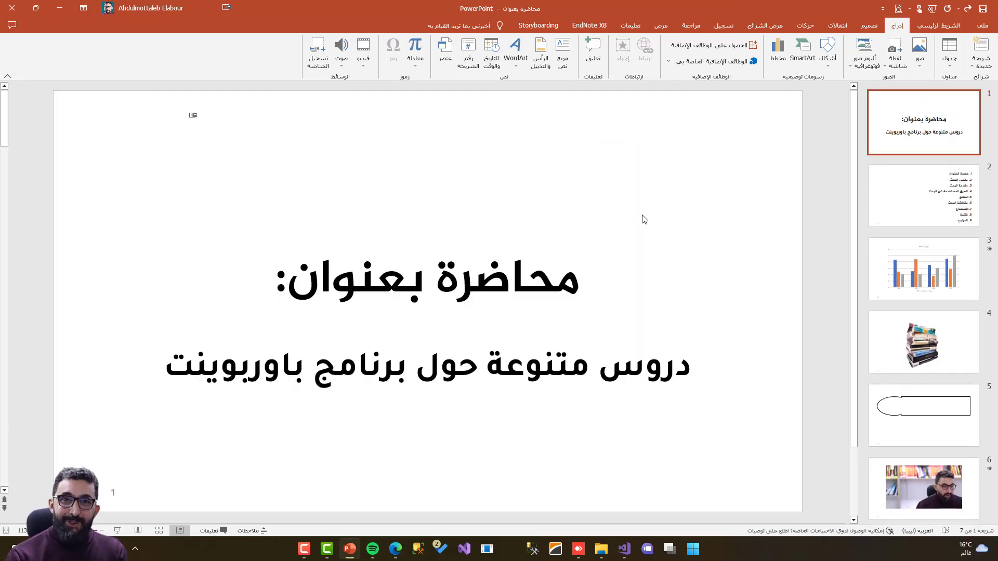